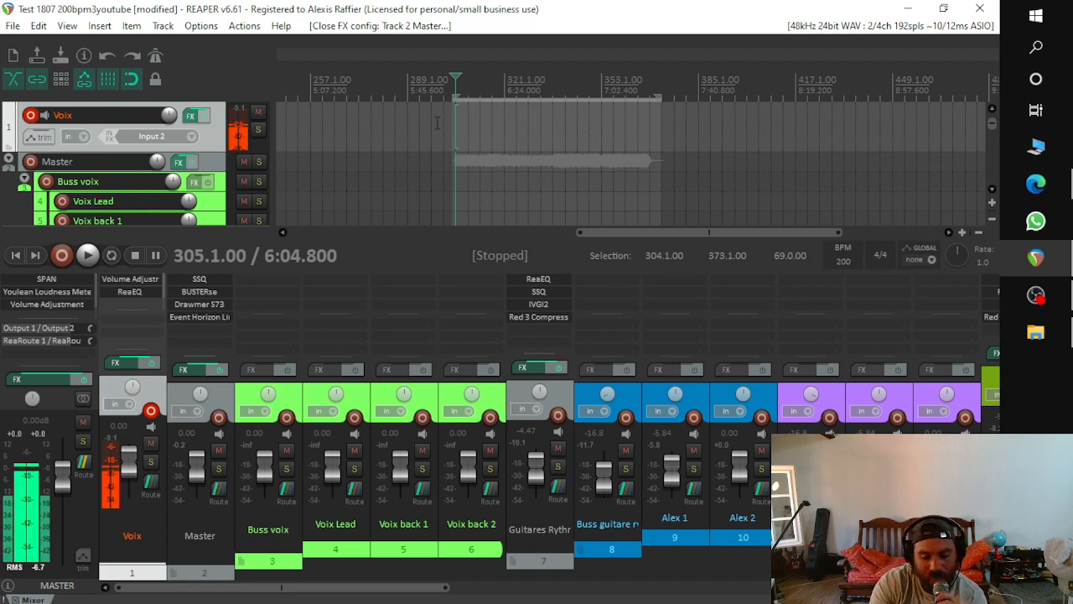
# Step: Play the selected section and check the master track's spectrum in SPAN and its loudness in Youlean Loudness Meter 2
pyautogui.press('space')
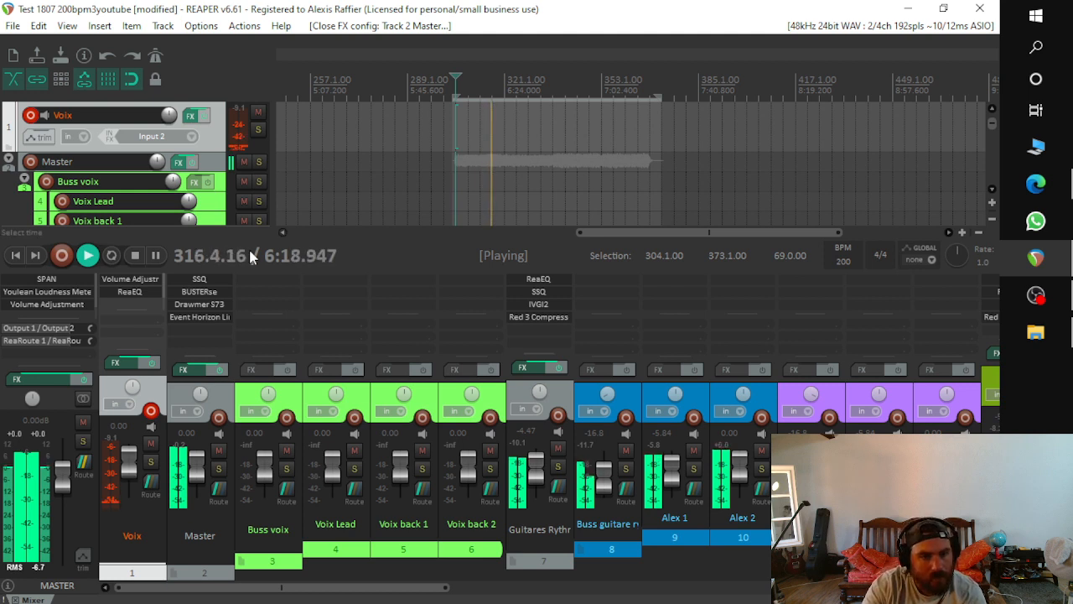
pyautogui.click(67, 280)
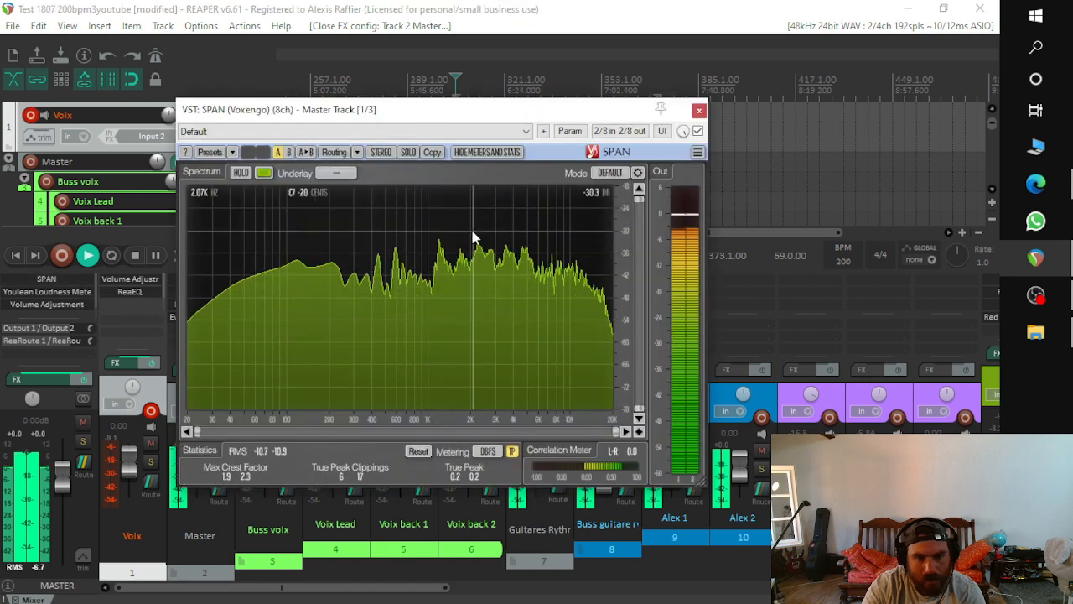
pyautogui.click(74, 294)
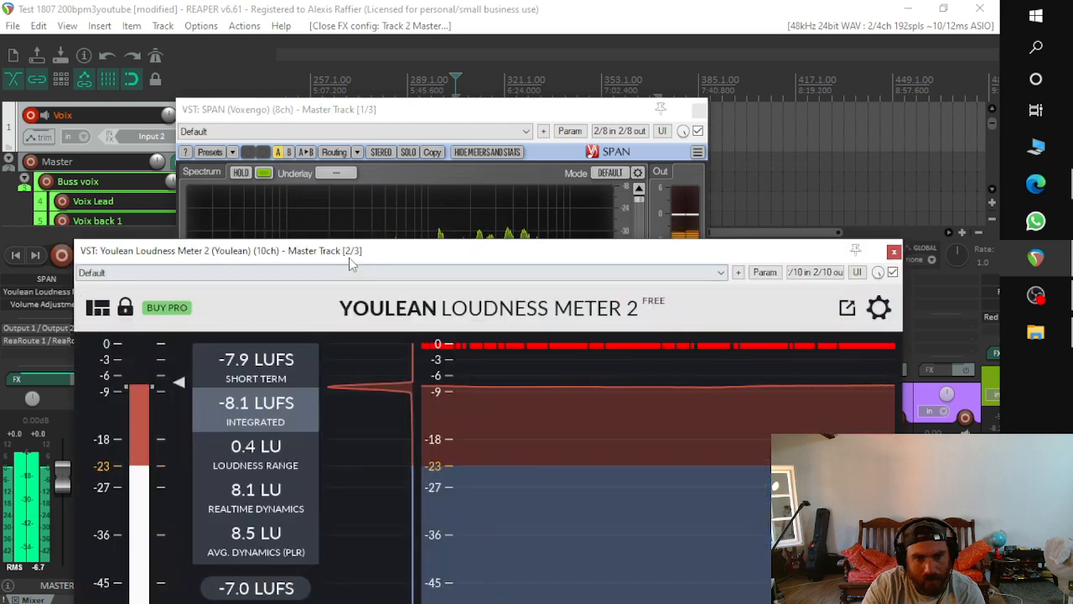
pyautogui.moveTo(356, 260); pyautogui.dragTo(413, 159)
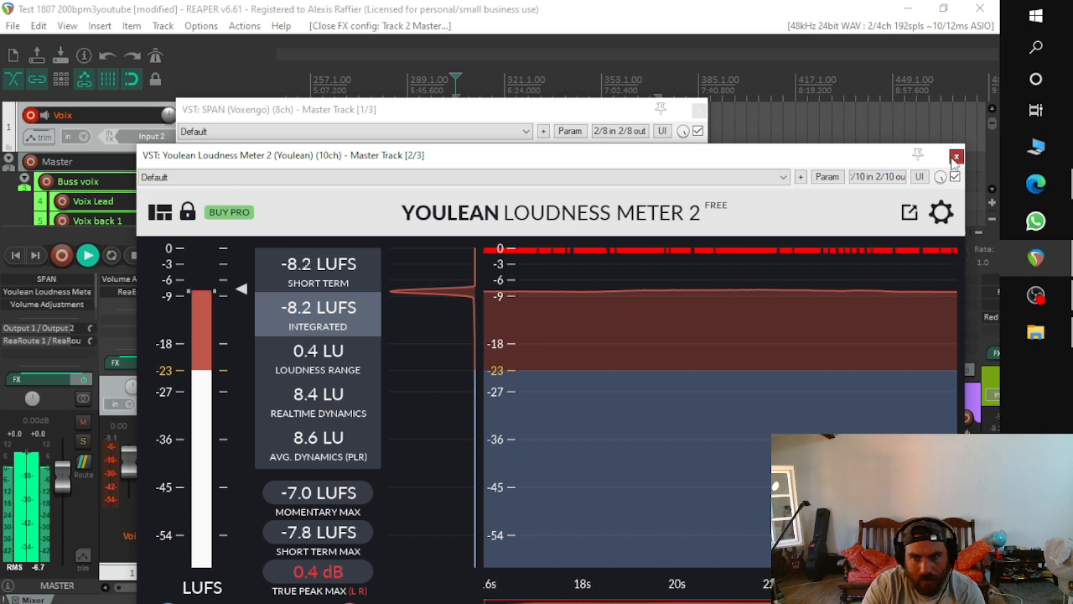
pyautogui.press('Escape')
pyautogui.click(698, 110)
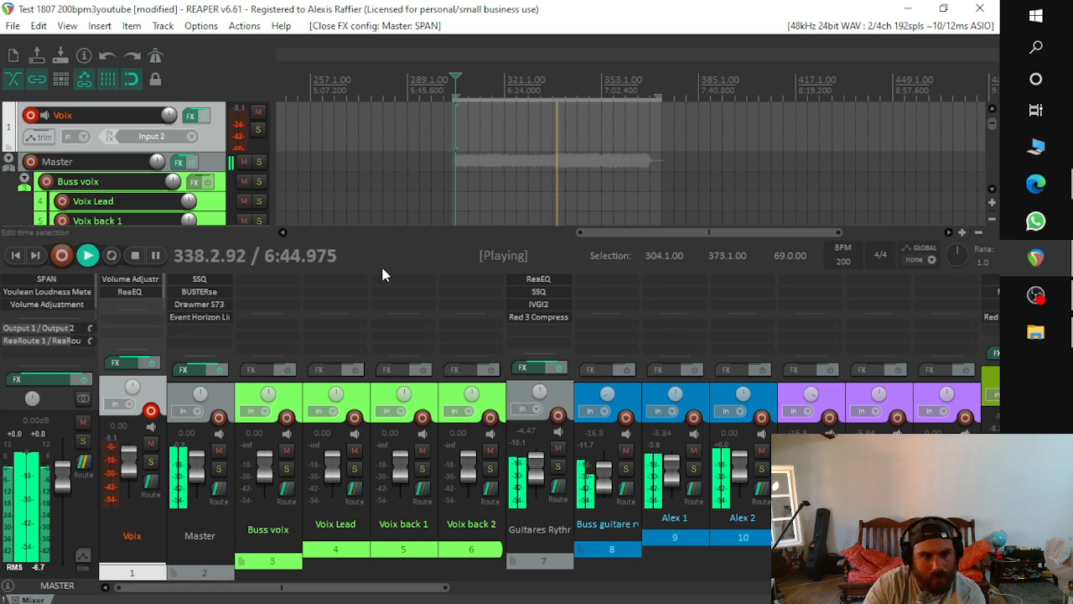
pyautogui.click(38, 291)
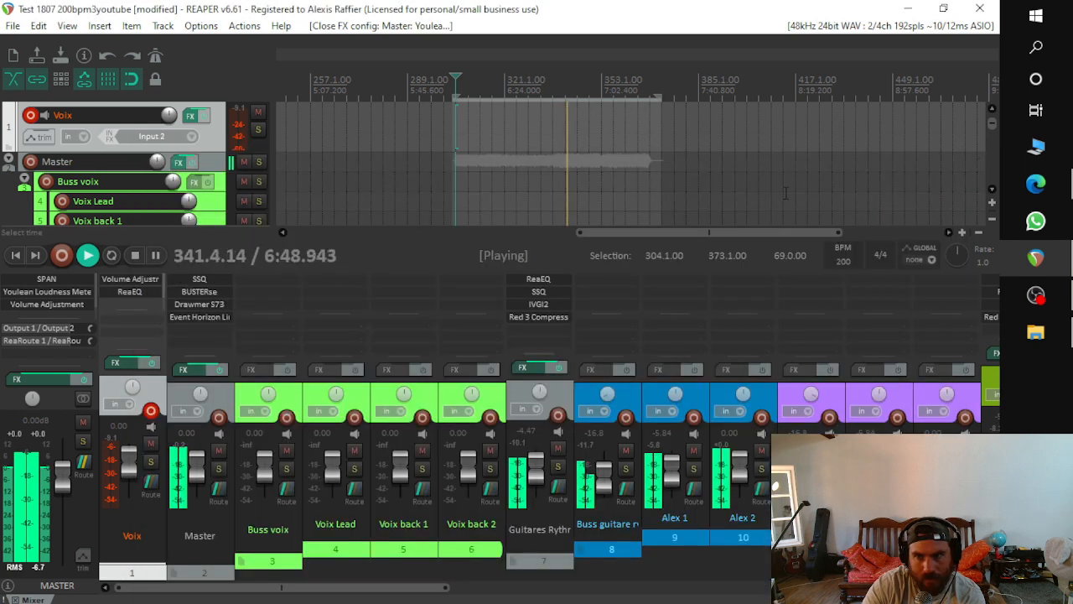
pyautogui.click(957, 158)
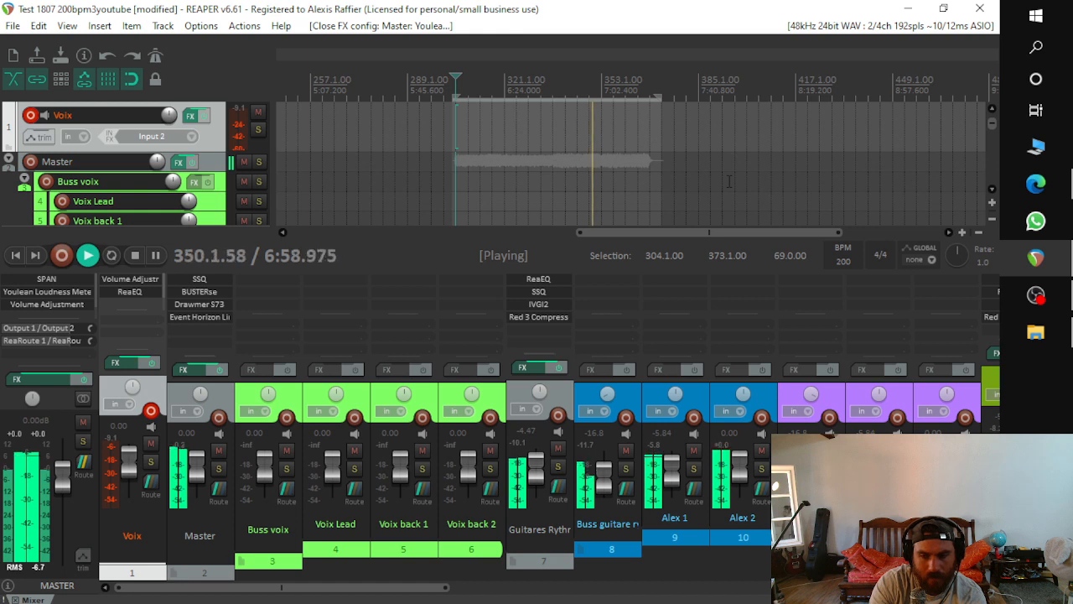
pyautogui.press('space')
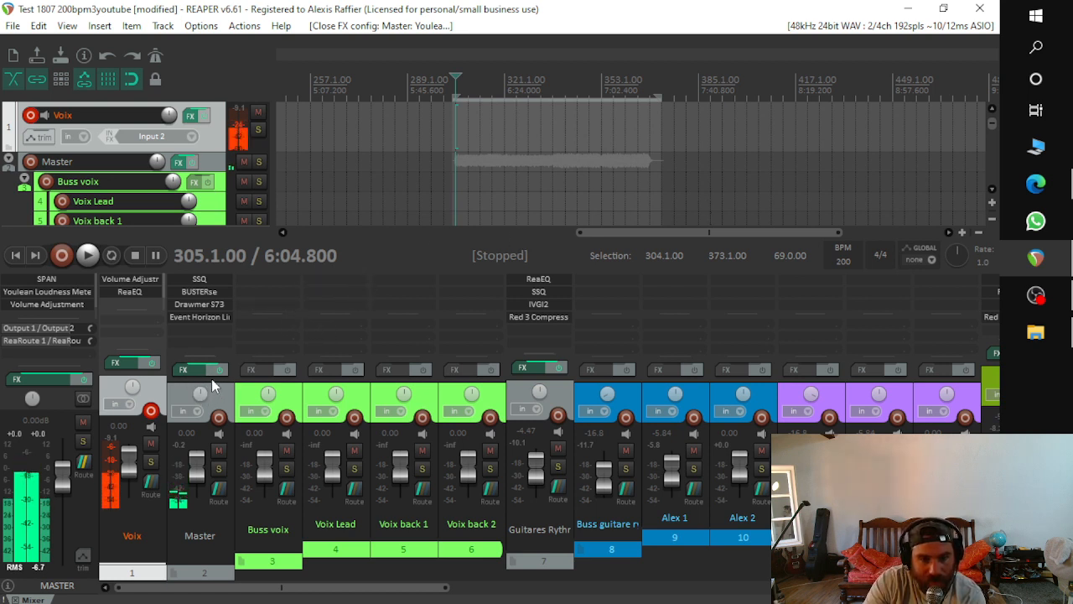
# Step: Play the section and compare the sound with the Master folder track's effects chain bypassed and enabled, leaving it enabled
pyautogui.press('space')
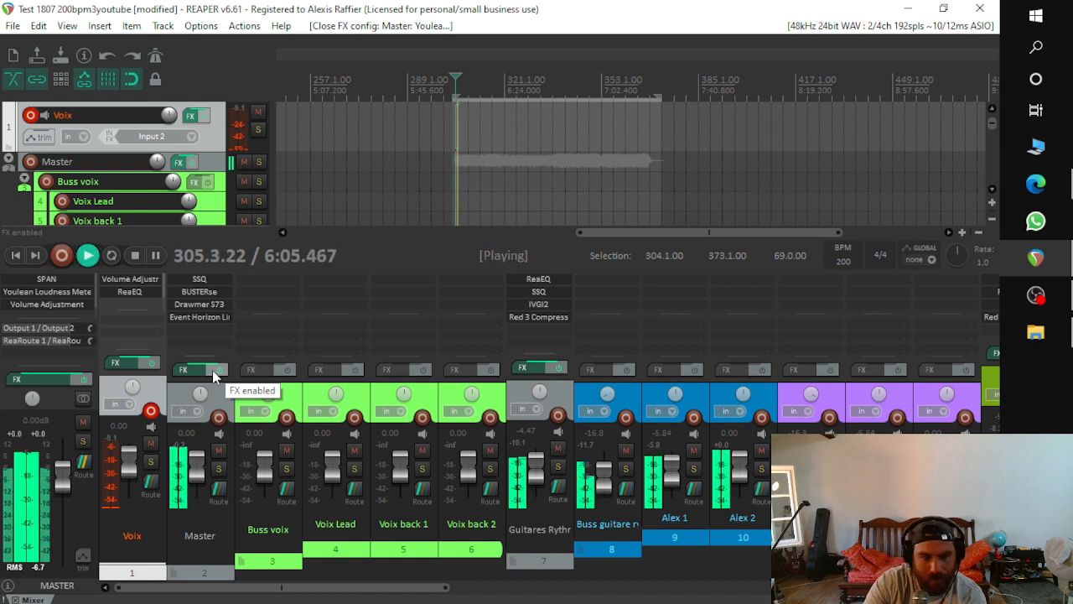
pyautogui.click(212, 370)
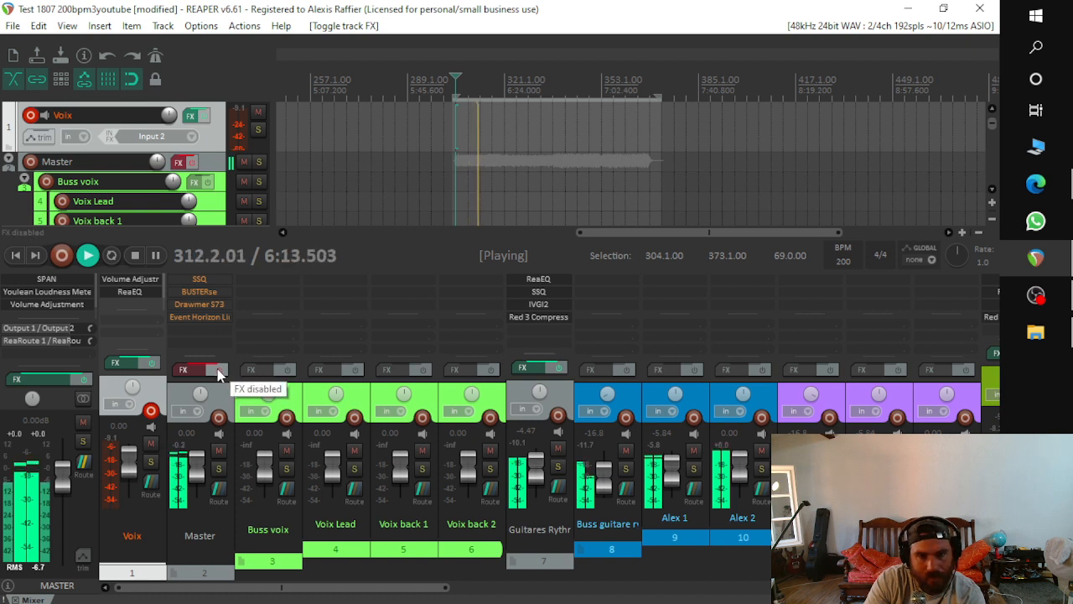
pyautogui.click(217, 374)
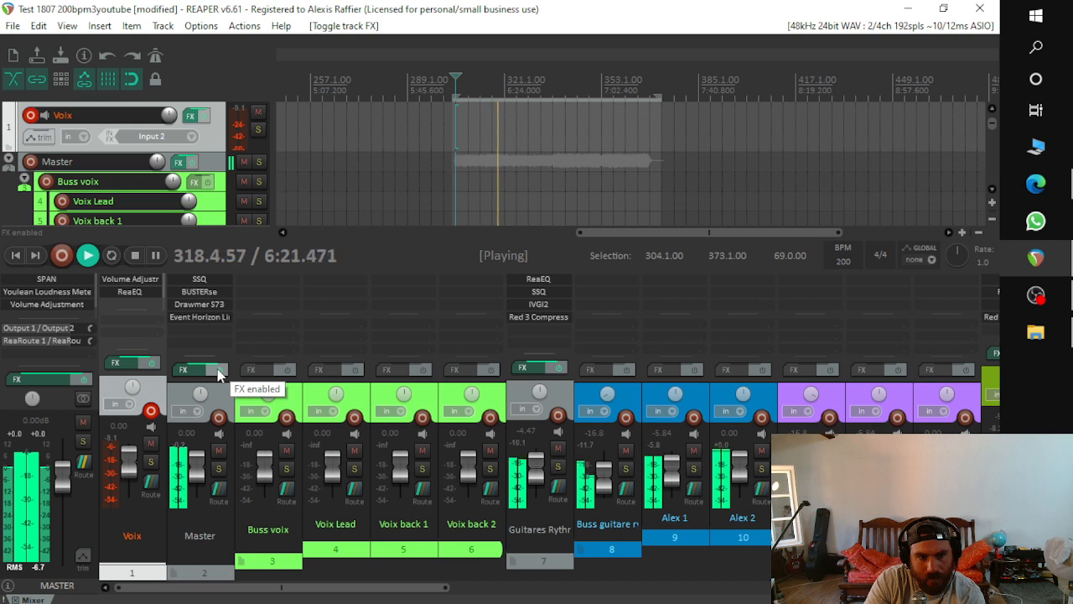
pyautogui.click(217, 374)
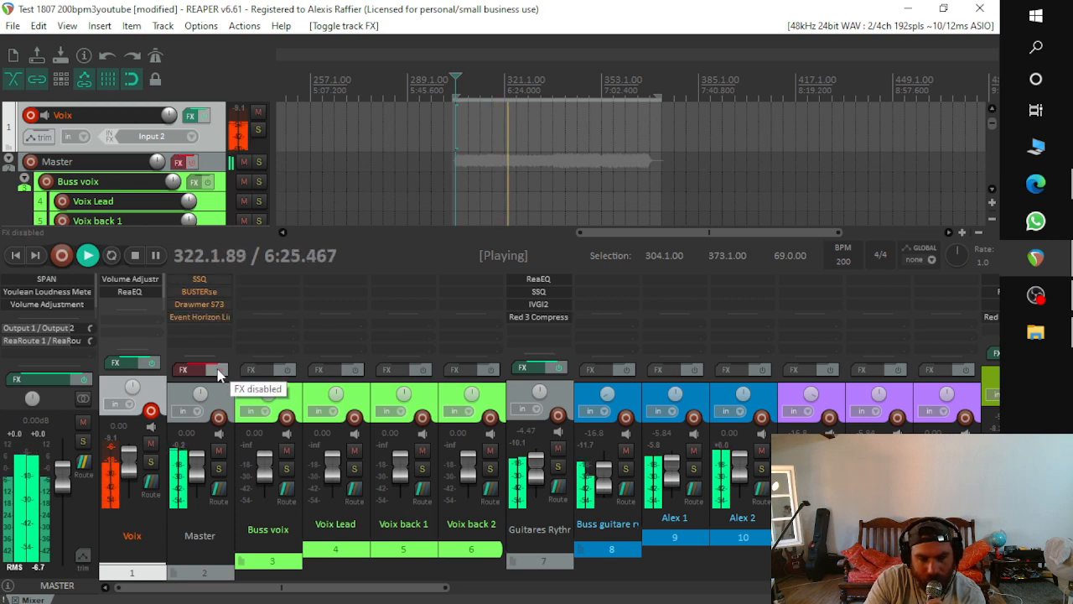
pyautogui.click(217, 374)
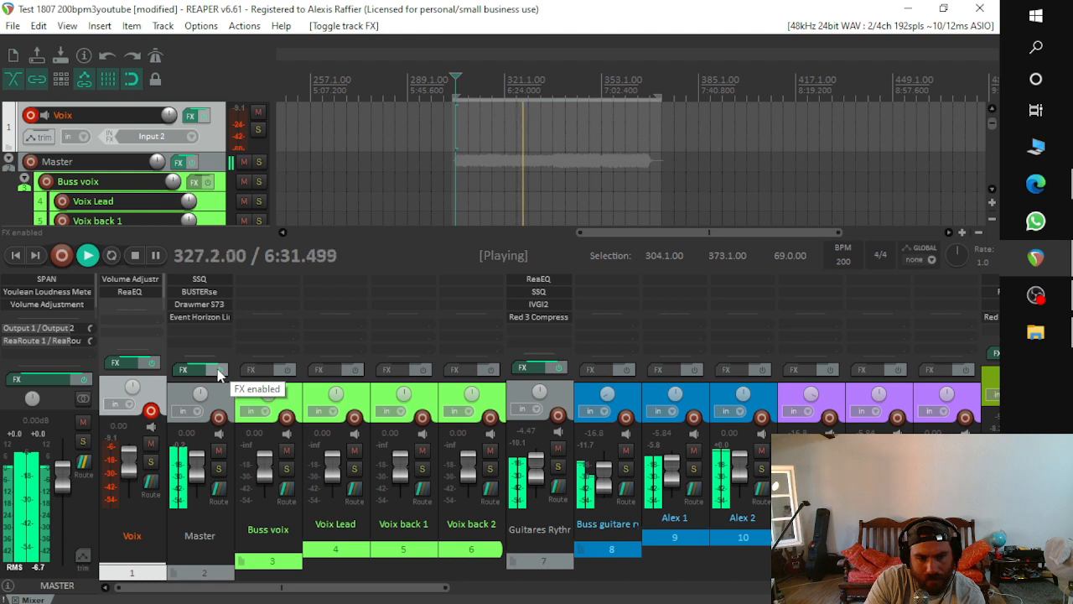
pyautogui.click(217, 374)
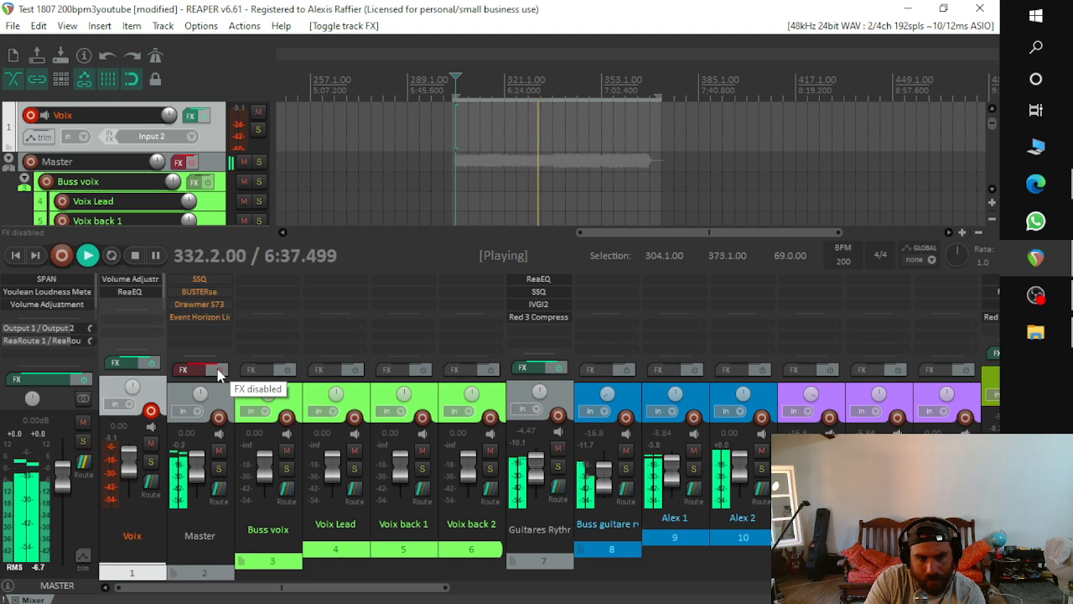
pyautogui.click(218, 374)
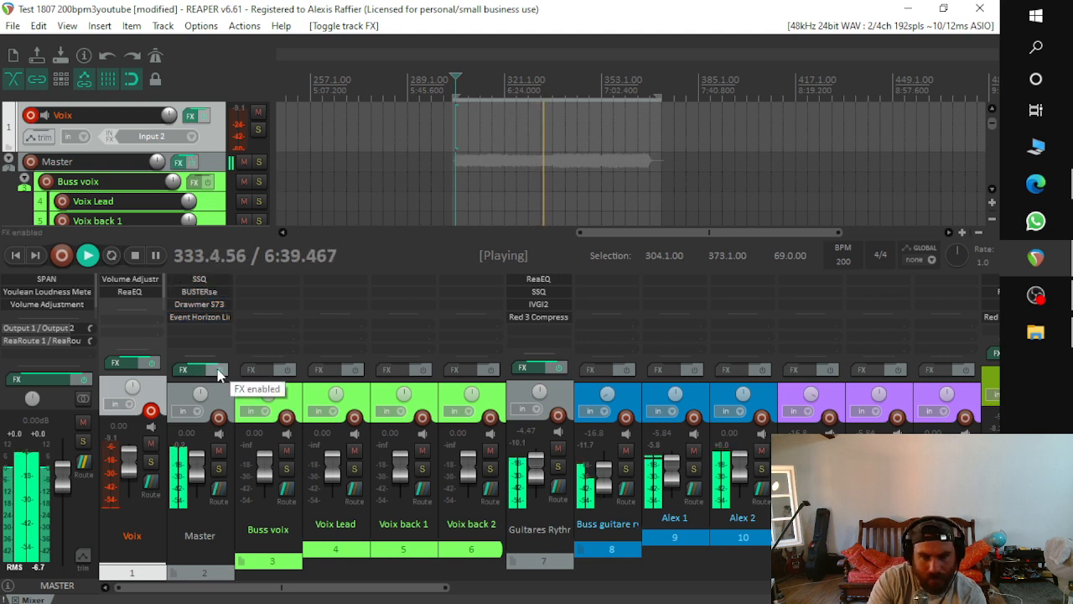
pyautogui.press('space')
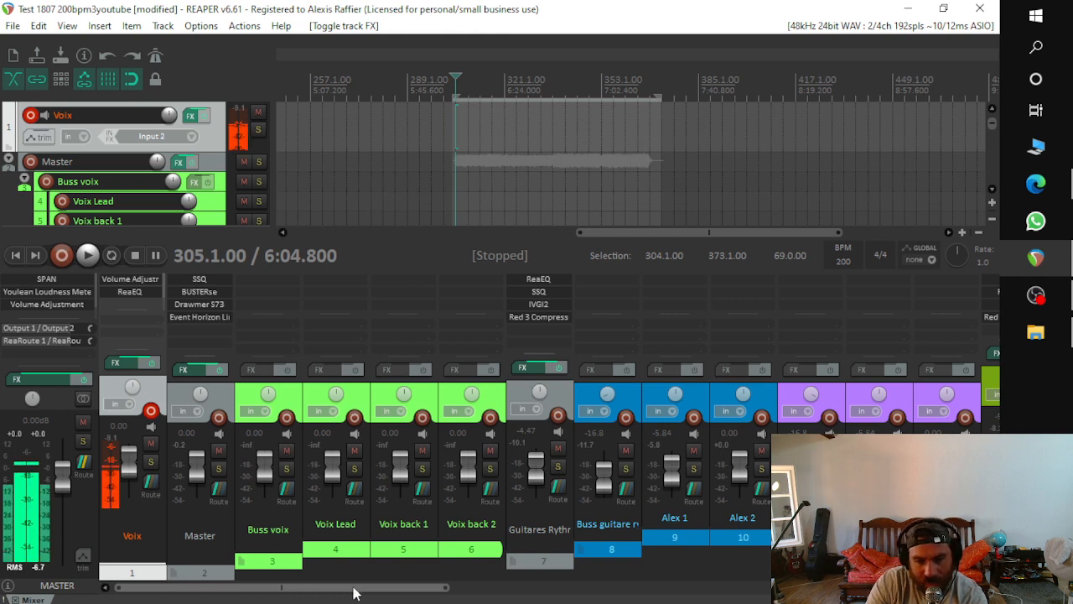
# Step: Examine the settings of the SSQ equalizer and the BUSTERse bus compressor on the Master folder track
pyautogui.moveTo(353, 593); pyautogui.dragTo(311, 592)
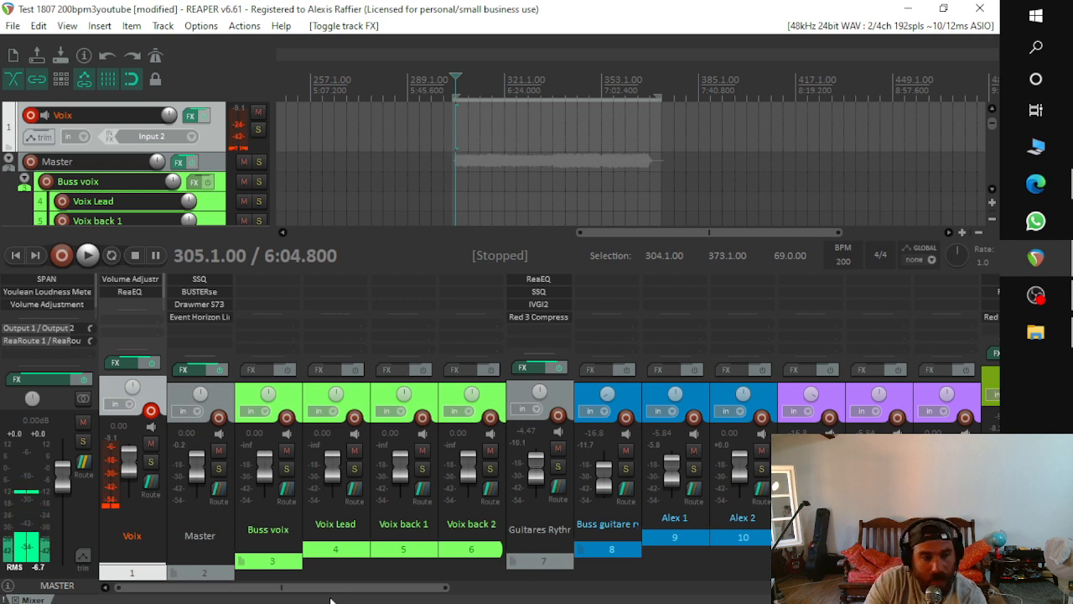
pyautogui.click(210, 285)
pyautogui.moveTo(288, 145); pyautogui.dragTo(299, 73)
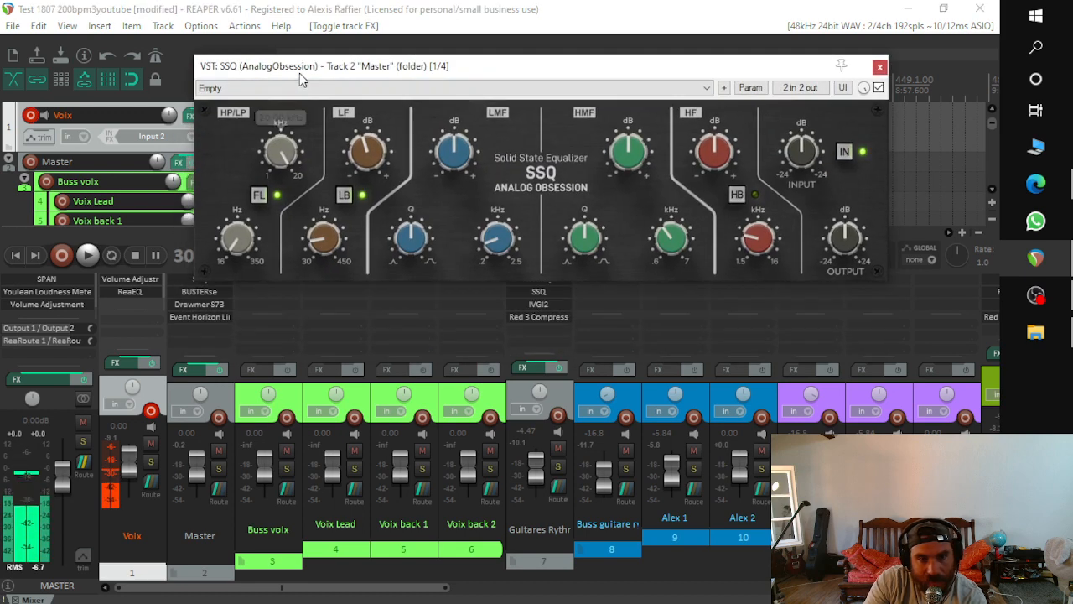
pyautogui.click(880, 67)
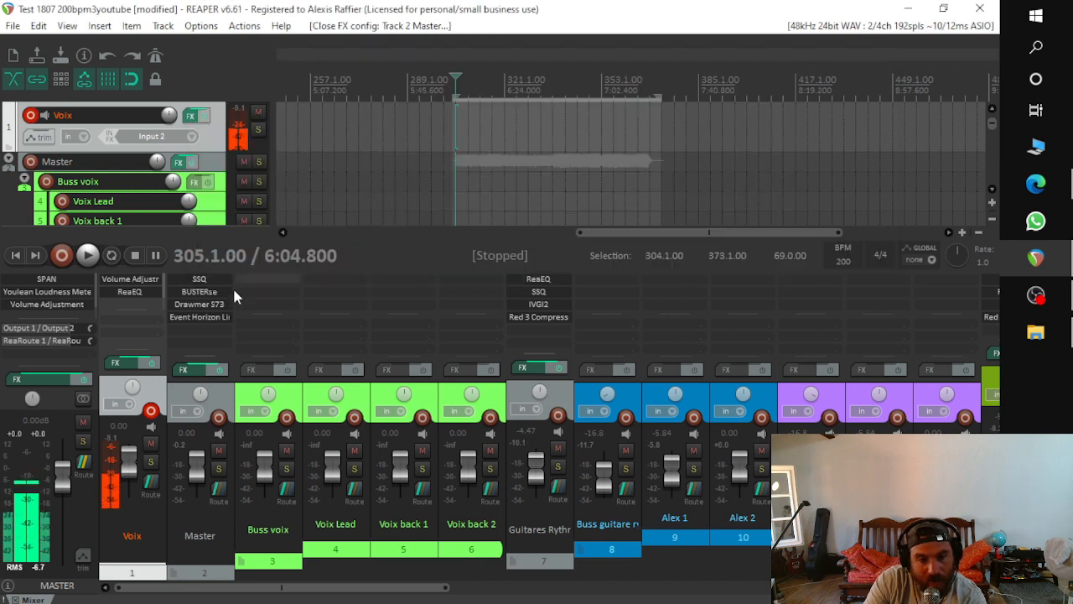
pyautogui.click(212, 294)
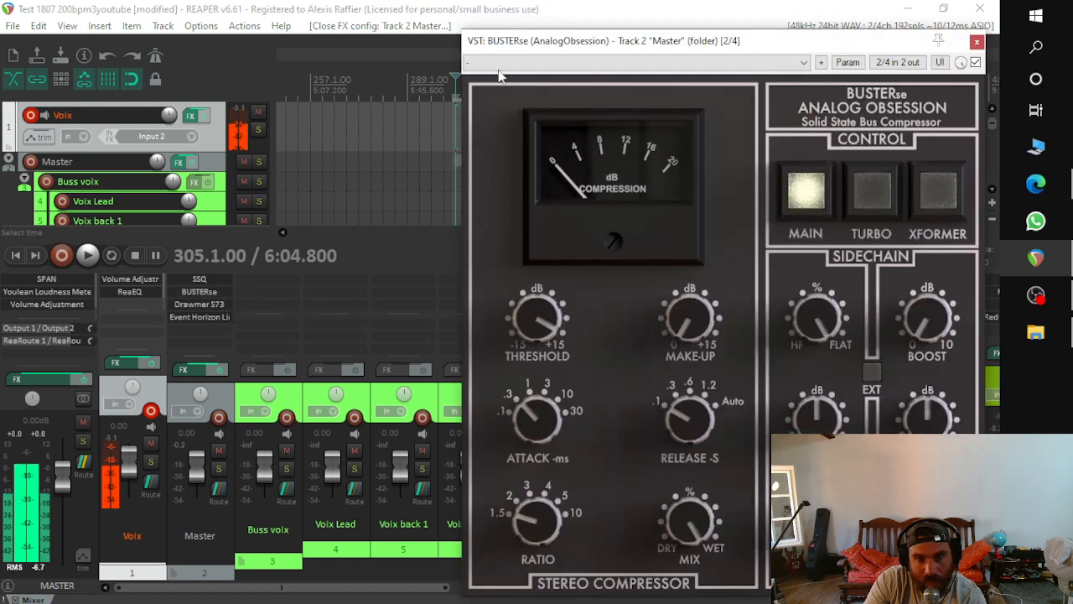
pyautogui.moveTo(549, 46); pyautogui.dragTo(434, 39)
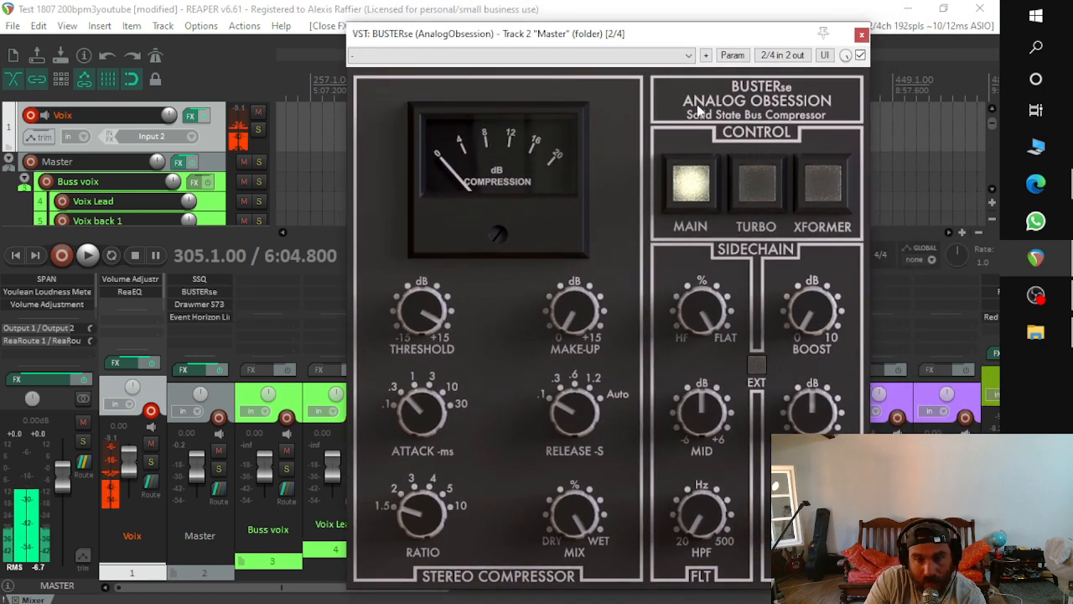
pyautogui.click(863, 36)
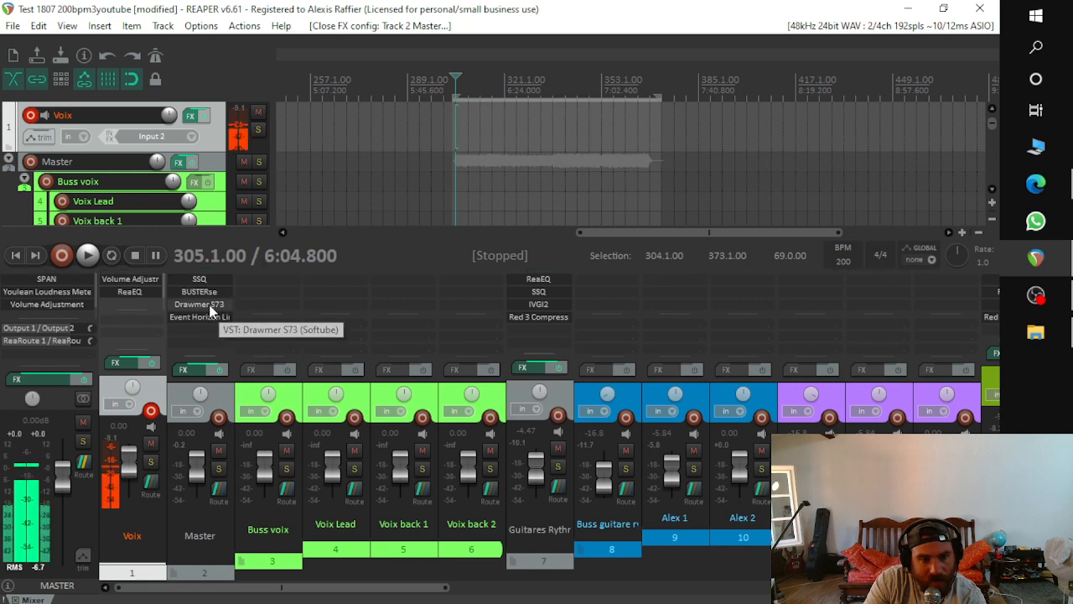
# Step: Examine the settings of the Drawmer S73 and the Event Horizon Limiter/Clipper on the Master folder track
pyautogui.click(210, 305)
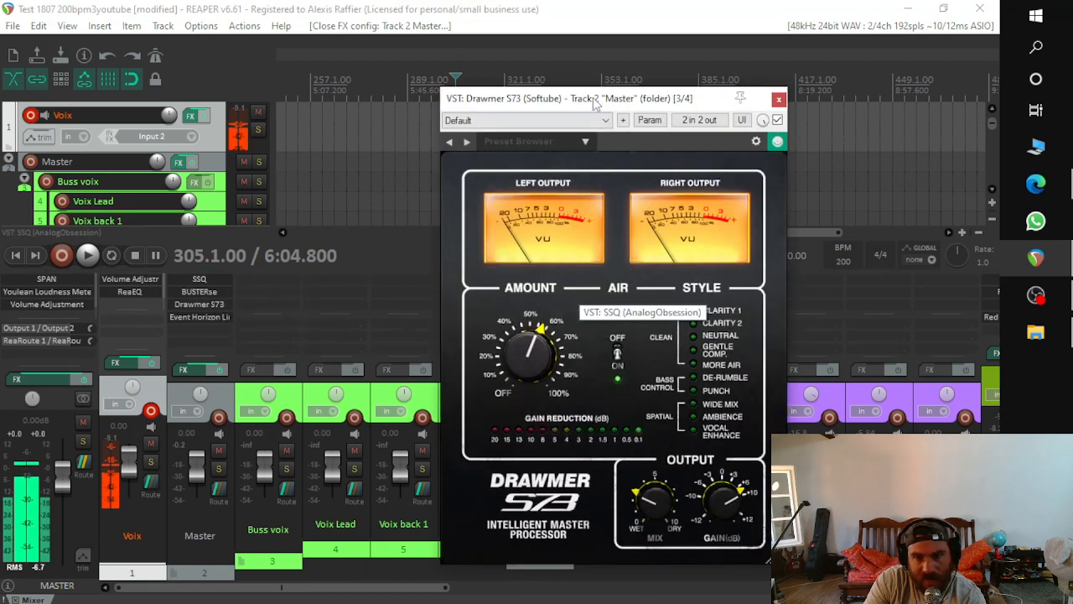
pyautogui.moveTo(593, 101); pyautogui.dragTo(510, 67)
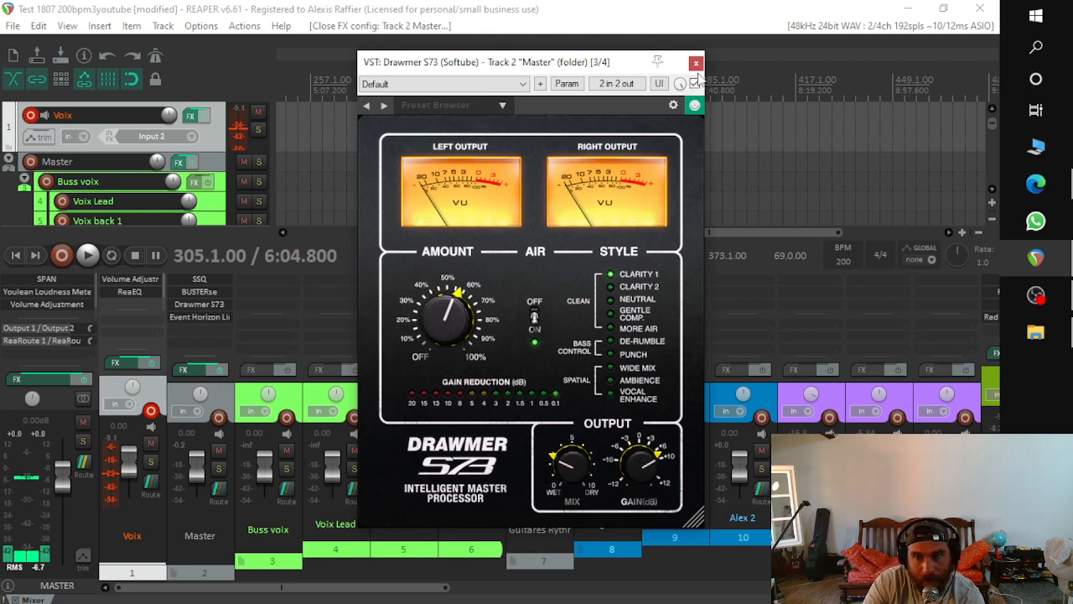
pyautogui.press('Escape')
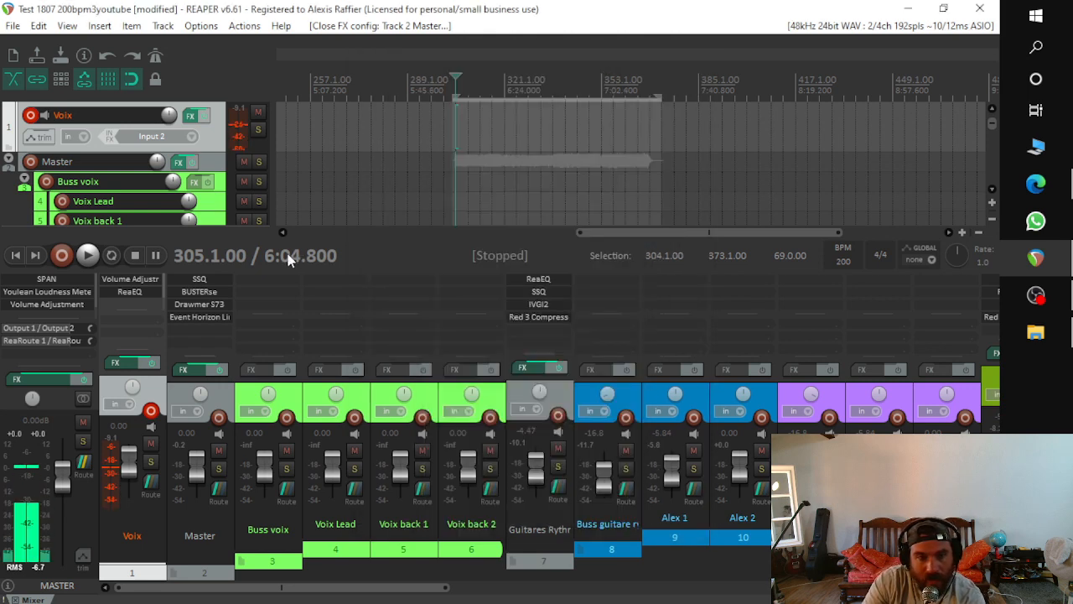
pyautogui.click(206, 318)
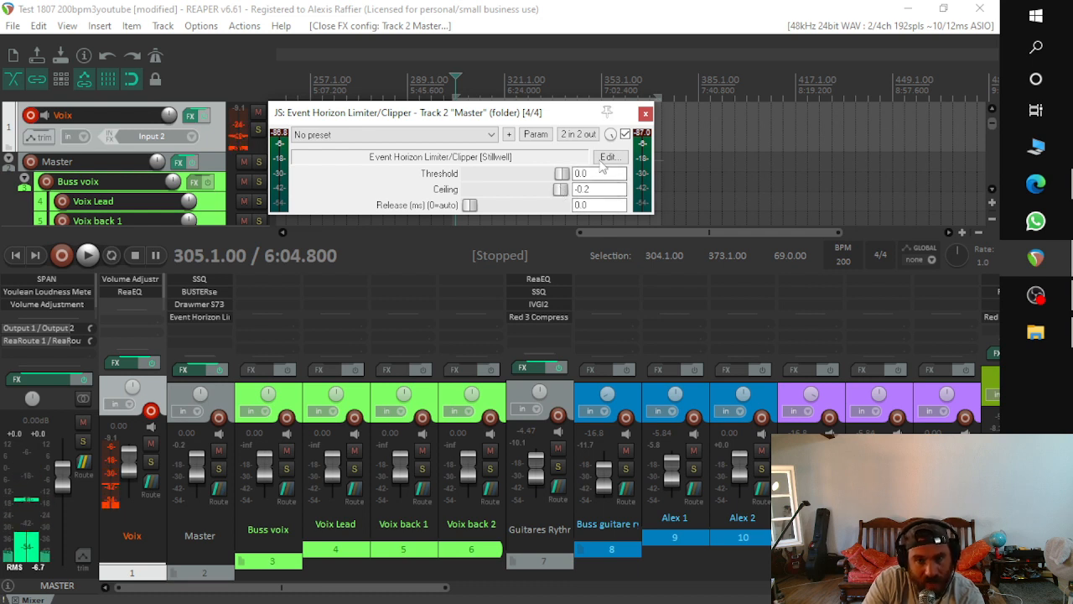
pyautogui.click(644, 115)
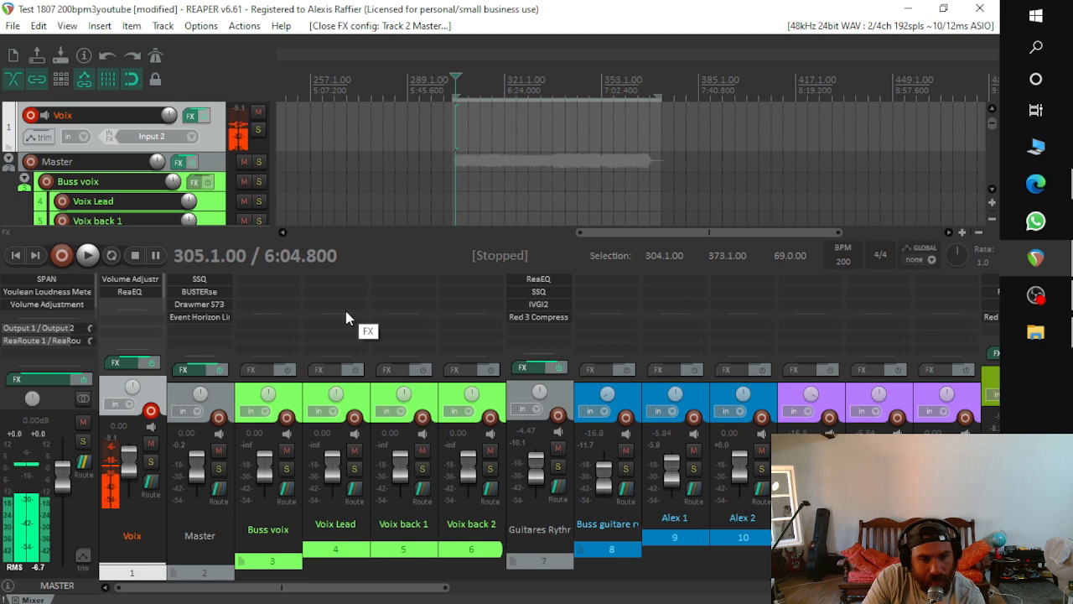
# Step: With playback stopped, review the SPAN analyzer and the Youlean Loudness Meter 2 readings on the master track
pyautogui.click(64, 282)
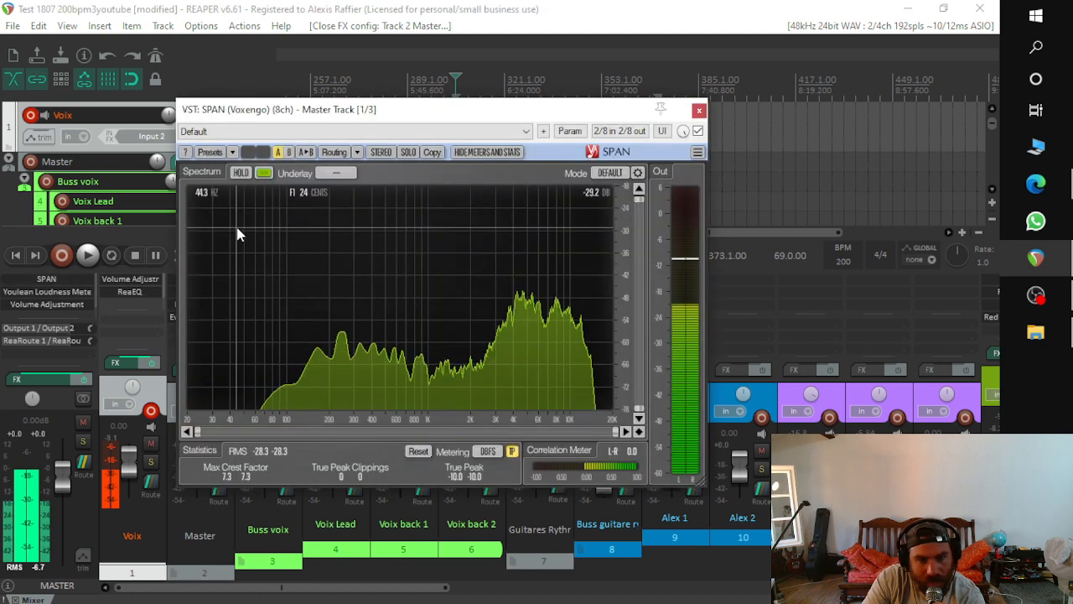
pyautogui.moveTo(283, 122); pyautogui.dragTo(205, 29)
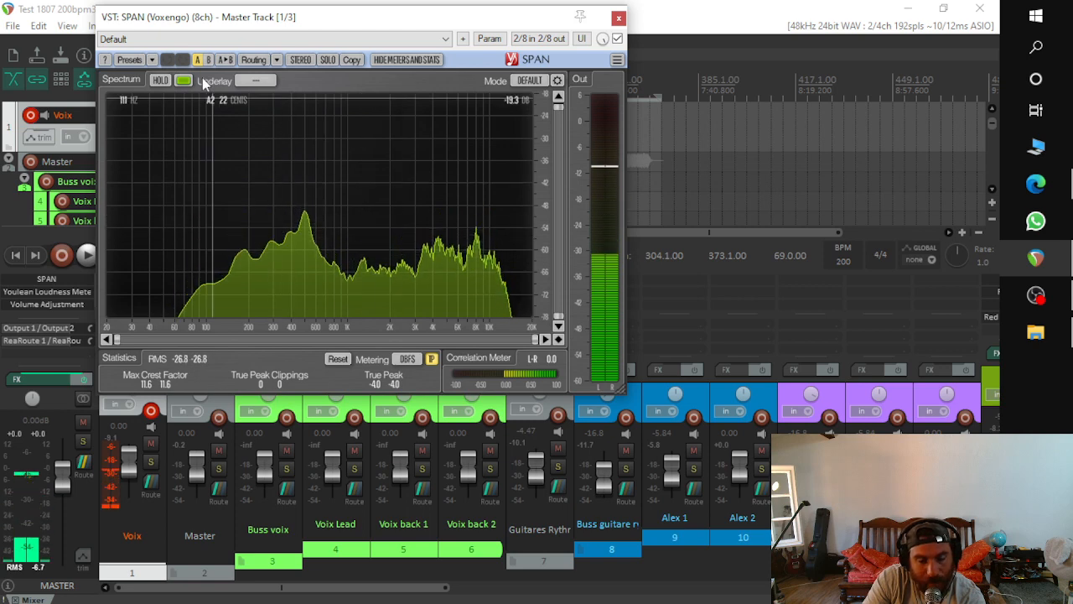
pyautogui.moveTo(206, 16); pyautogui.dragTo(279, 31)
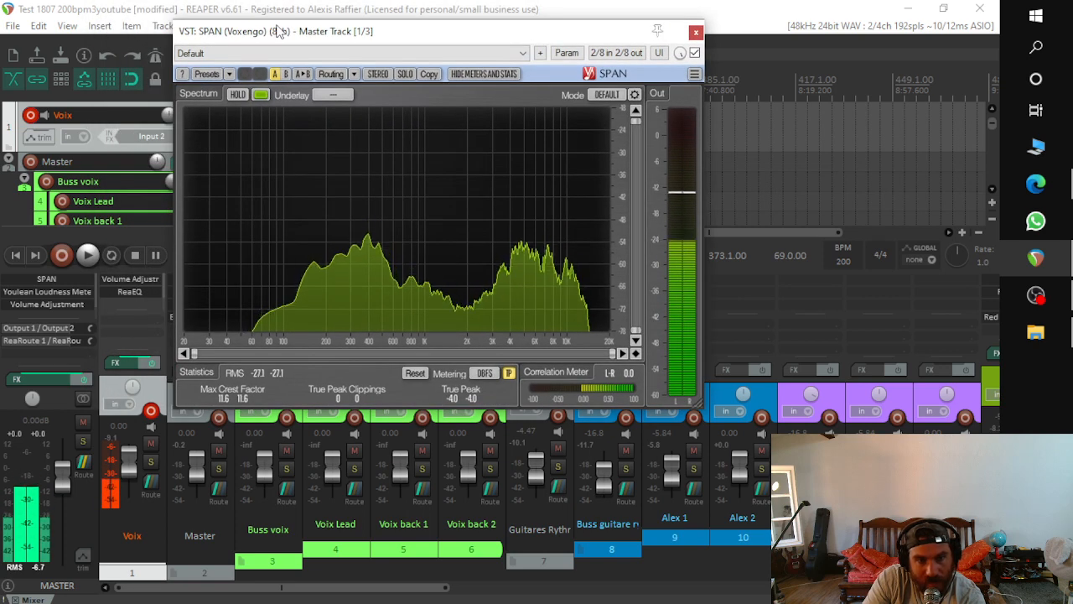
pyautogui.click(47, 291)
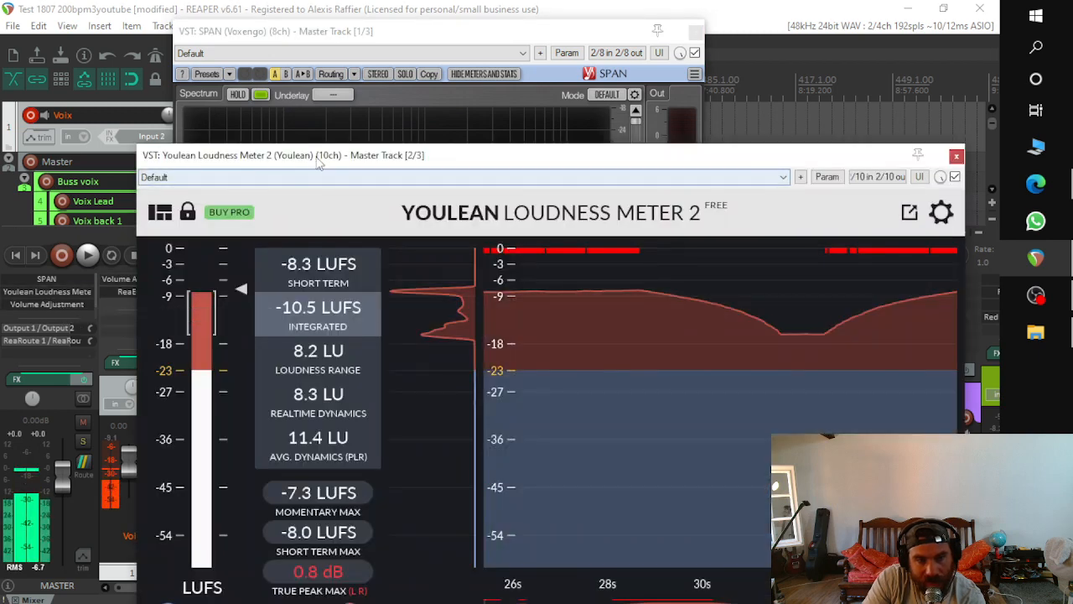
pyautogui.moveTo(320, 161); pyautogui.dragTo(277, 67)
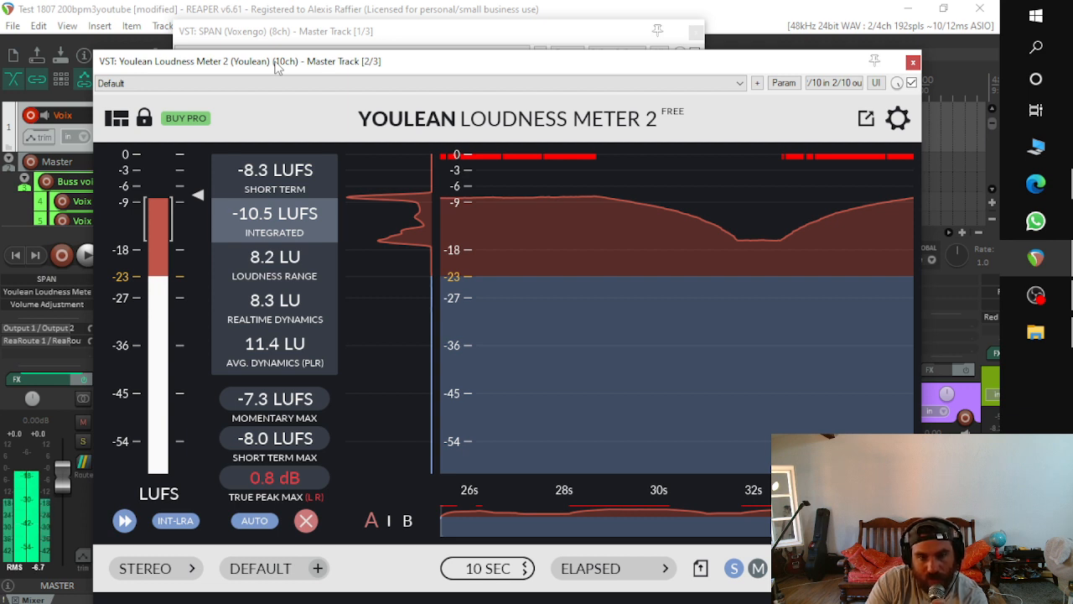
pyautogui.click(912, 63)
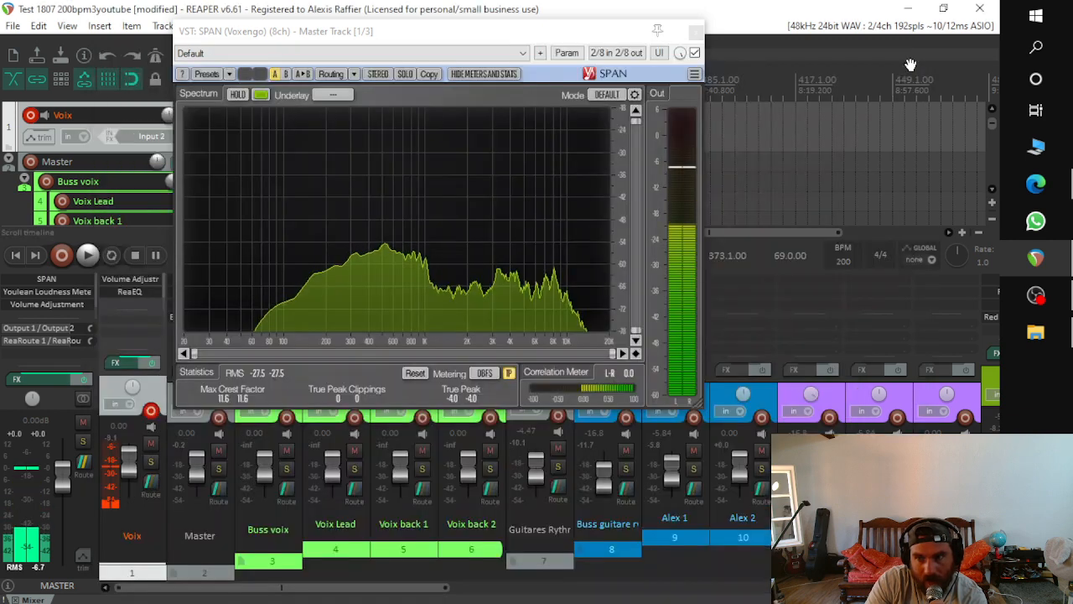
pyautogui.click(696, 33)
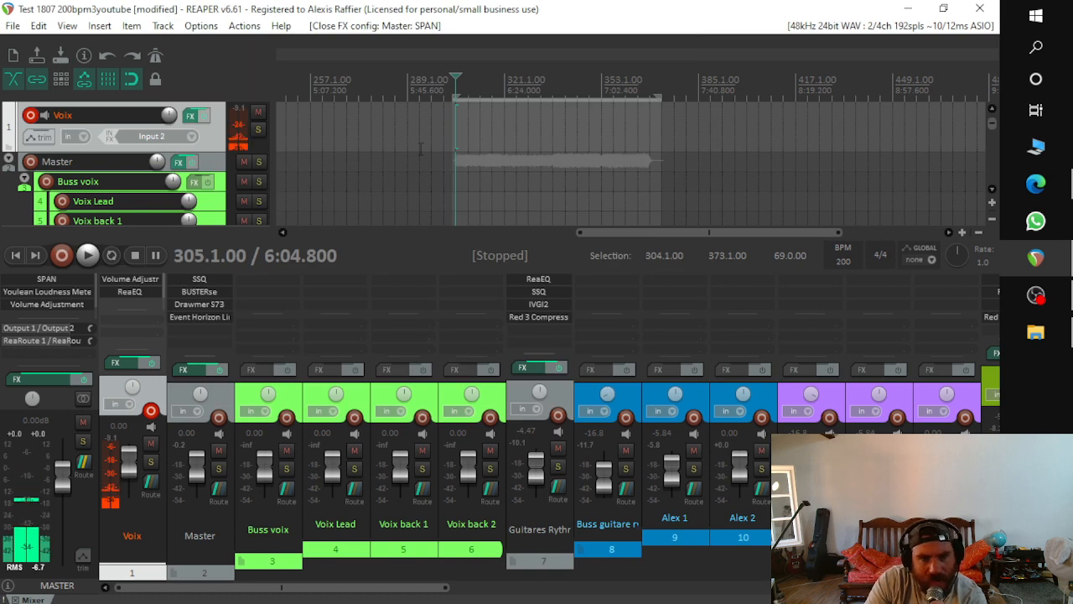
# Step: Review the Volume Adjustment plugin on the master track and the filter and low-frequency settings of the Master folder track's SSQ equalizer
pyautogui.click(37, 305)
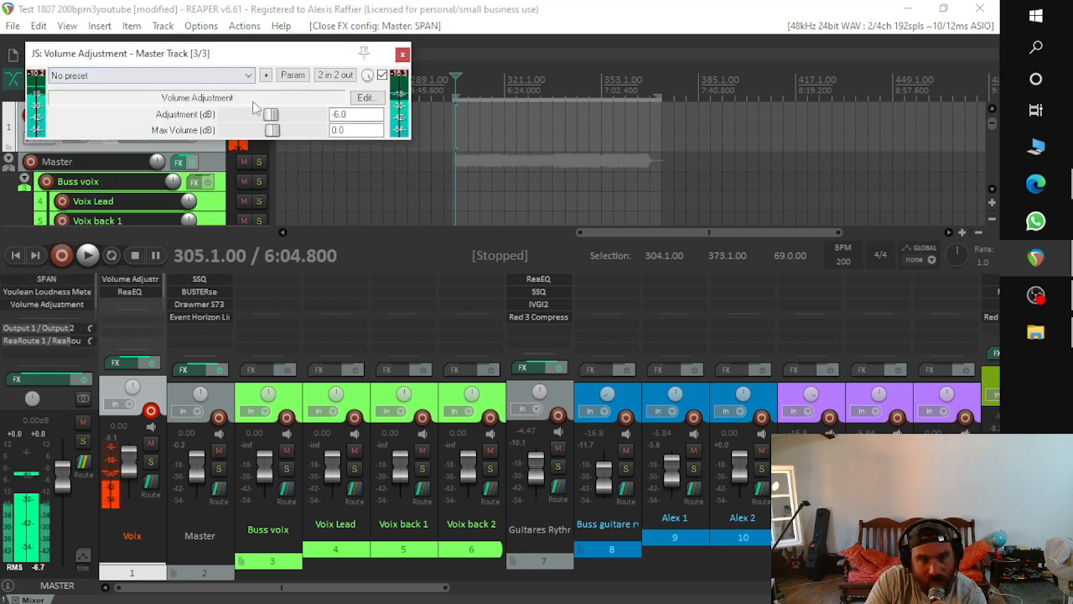
pyautogui.click(402, 55)
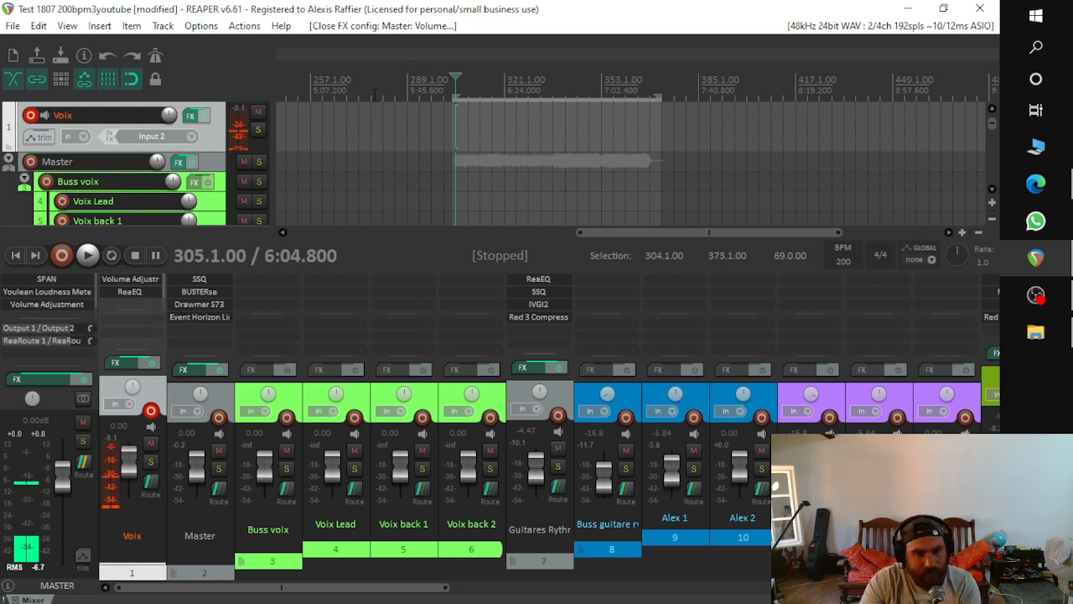
pyautogui.click(225, 275)
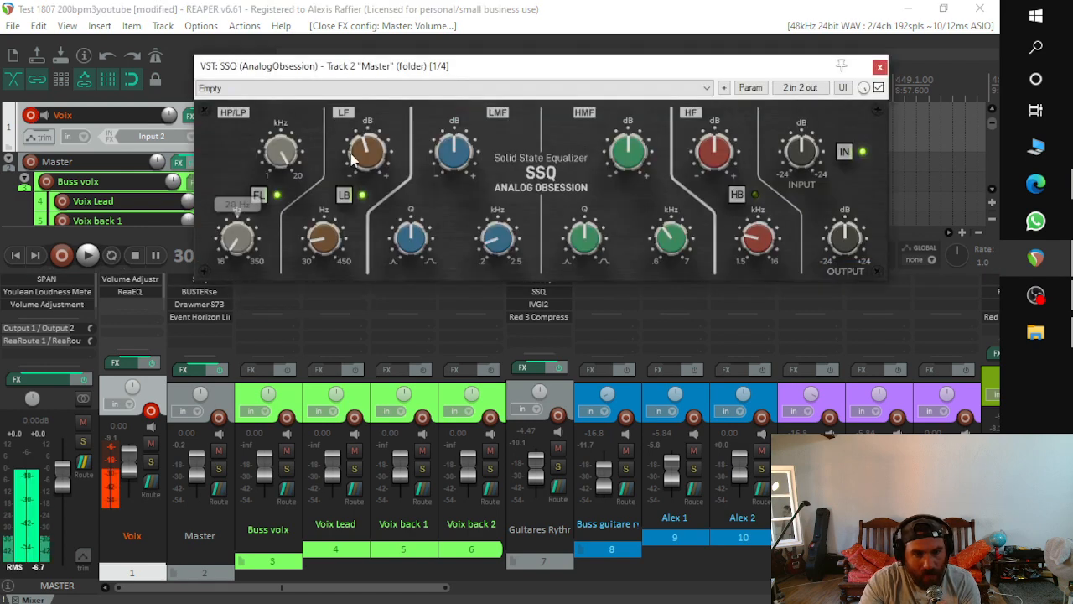
pyautogui.moveTo(403, 71); pyautogui.dragTo(436, 181)
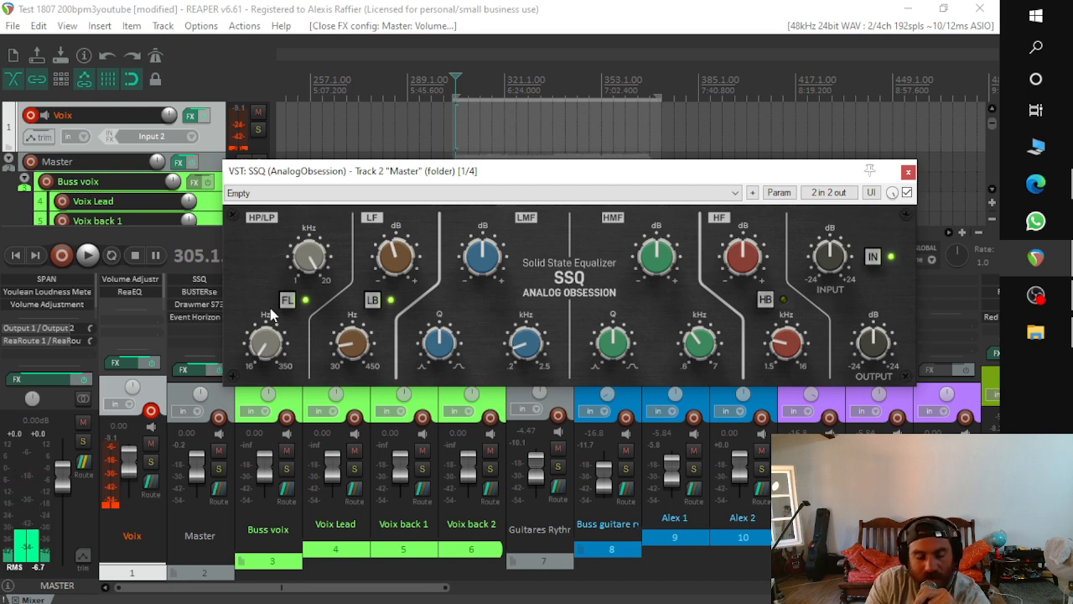
pyautogui.moveTo(266, 354)
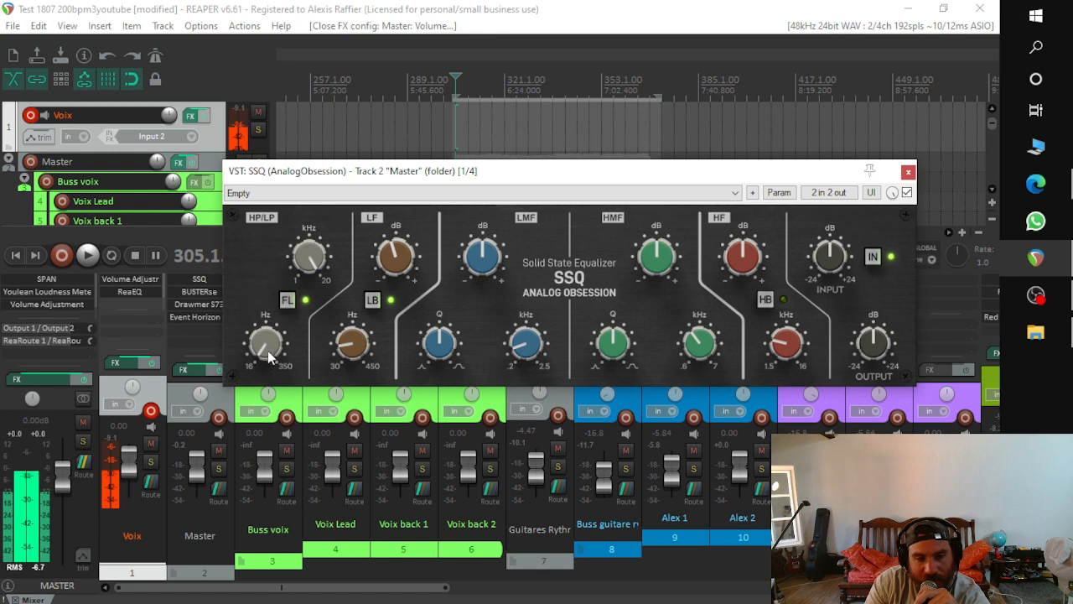
pyautogui.moveTo(306, 261)
pyautogui.moveTo(406, 258)
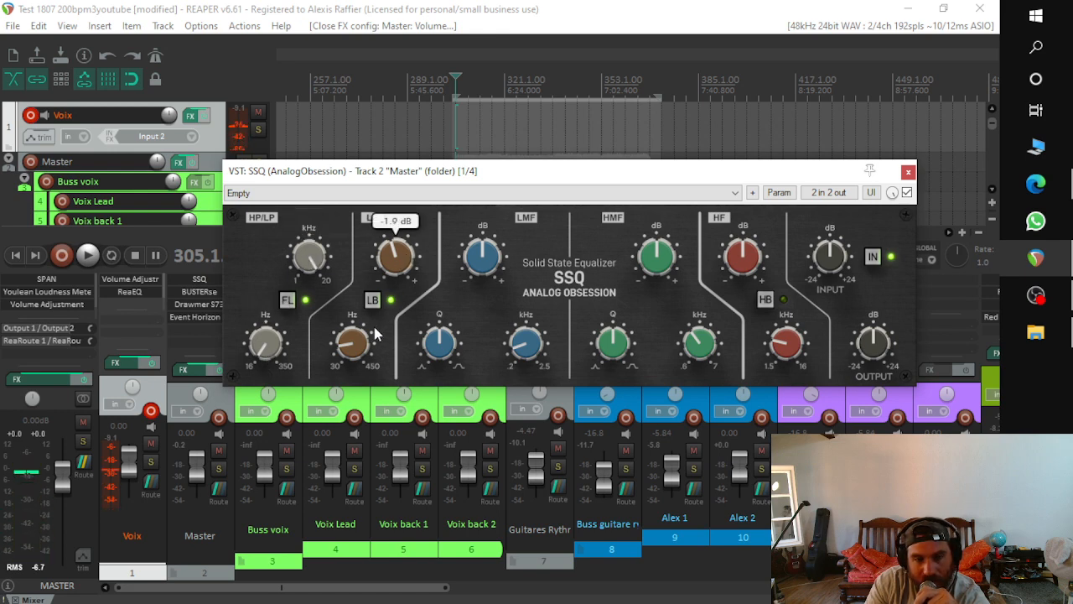
pyautogui.moveTo(355, 345)
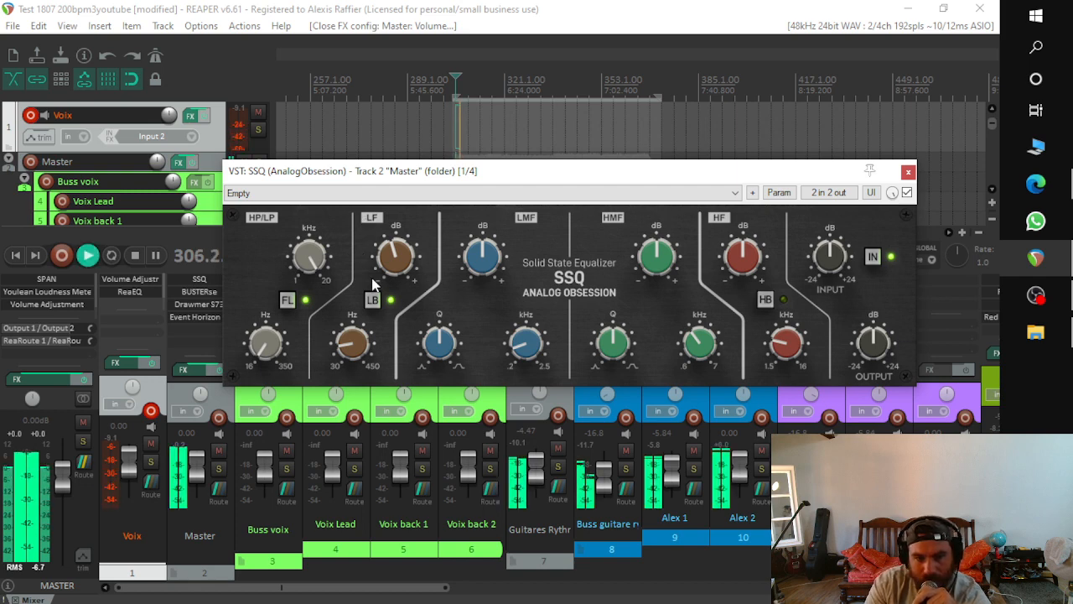
# Step: During playback, compare the SSQ equalizer's low-frequency band with its LB switch off and on, leaving it on, and close the plugin
pyautogui.click(374, 301)
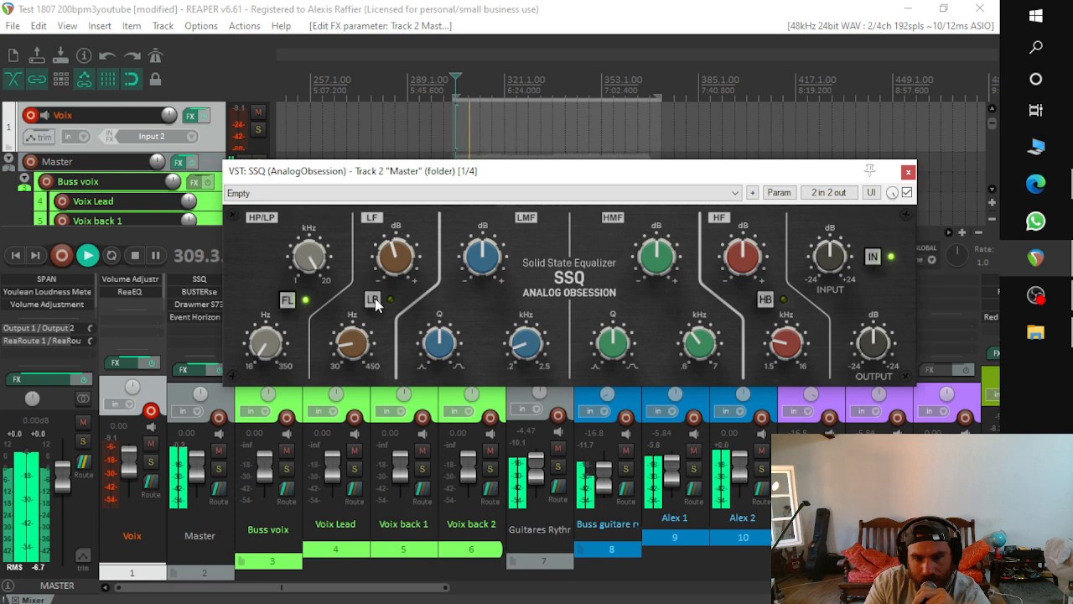
pyautogui.click(374, 301)
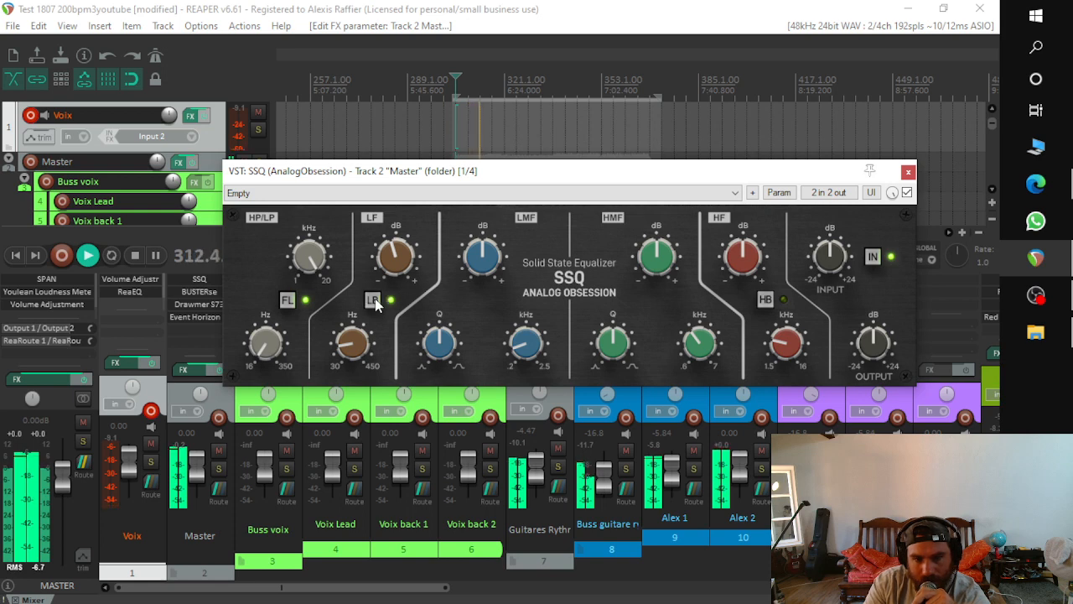
pyautogui.click(374, 301)
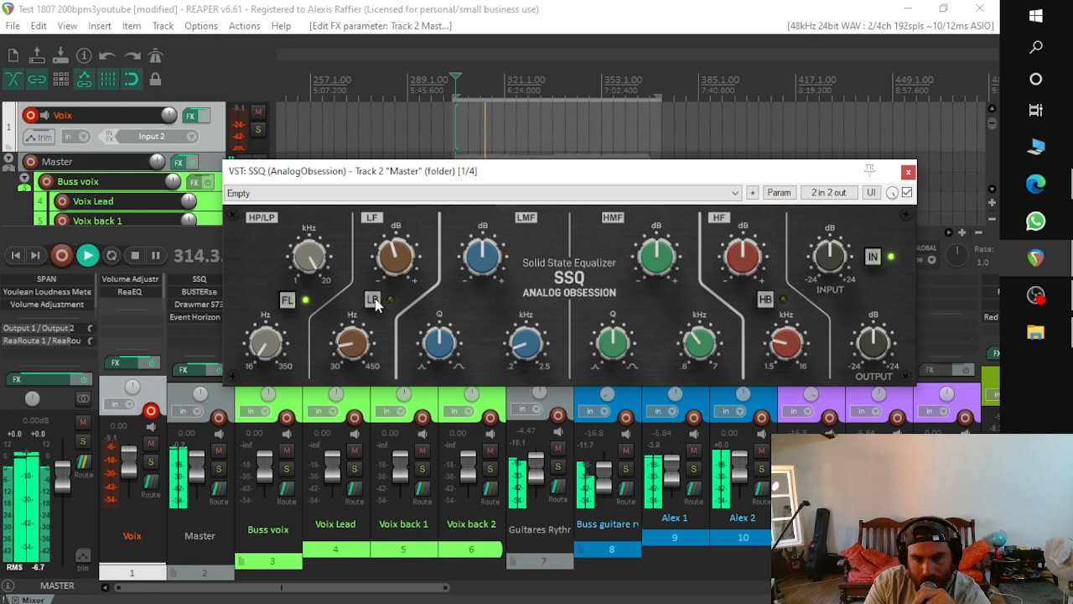
pyautogui.click(375, 301)
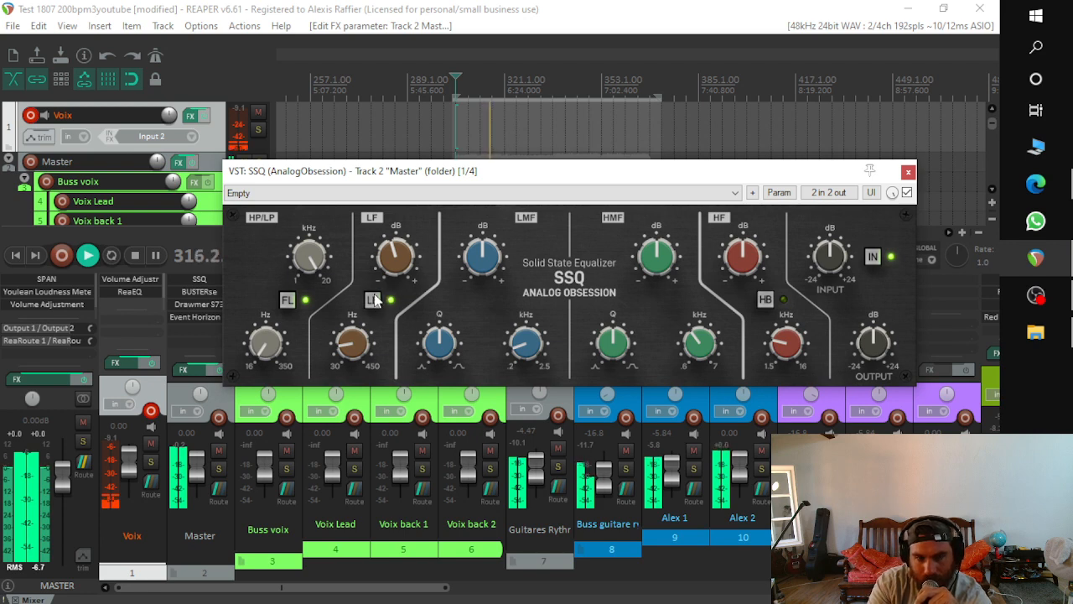
pyautogui.press('space')
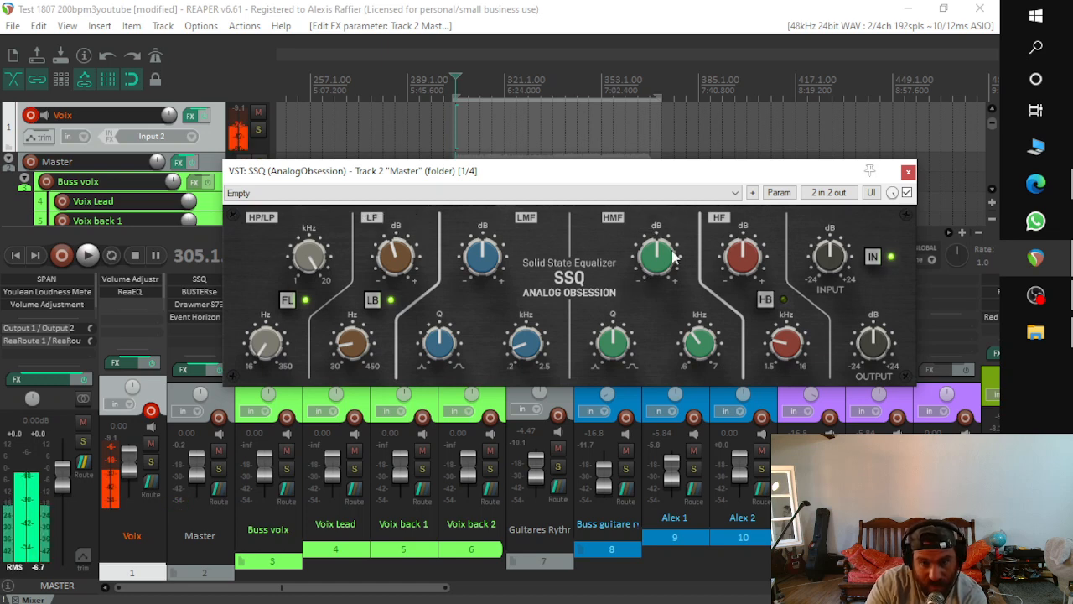
pyautogui.moveTo(631, 178); pyautogui.dragTo(601, 161)
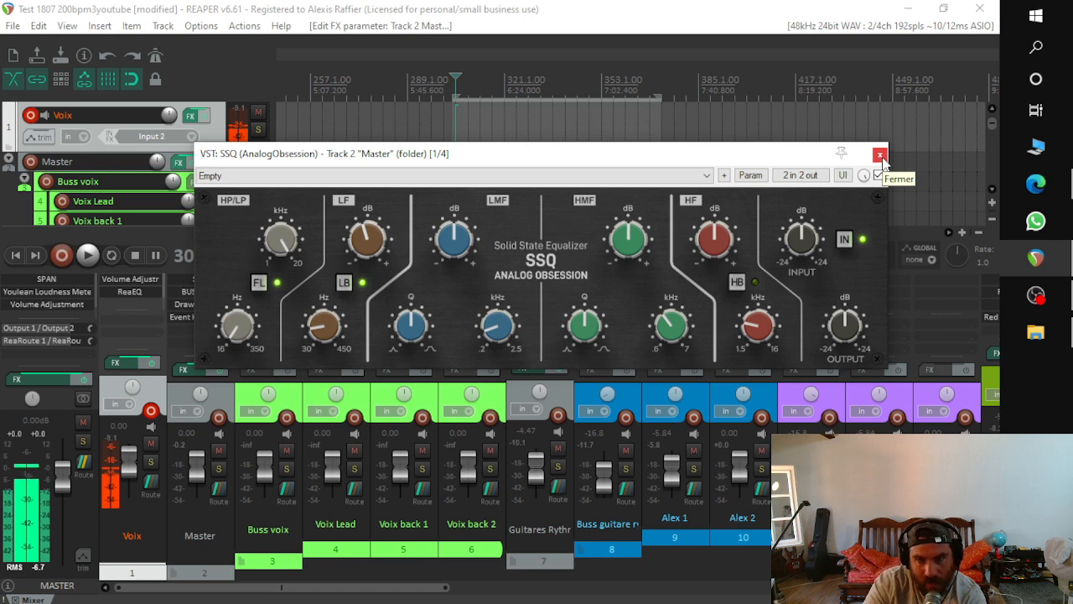
pyautogui.moveTo(381, 255)
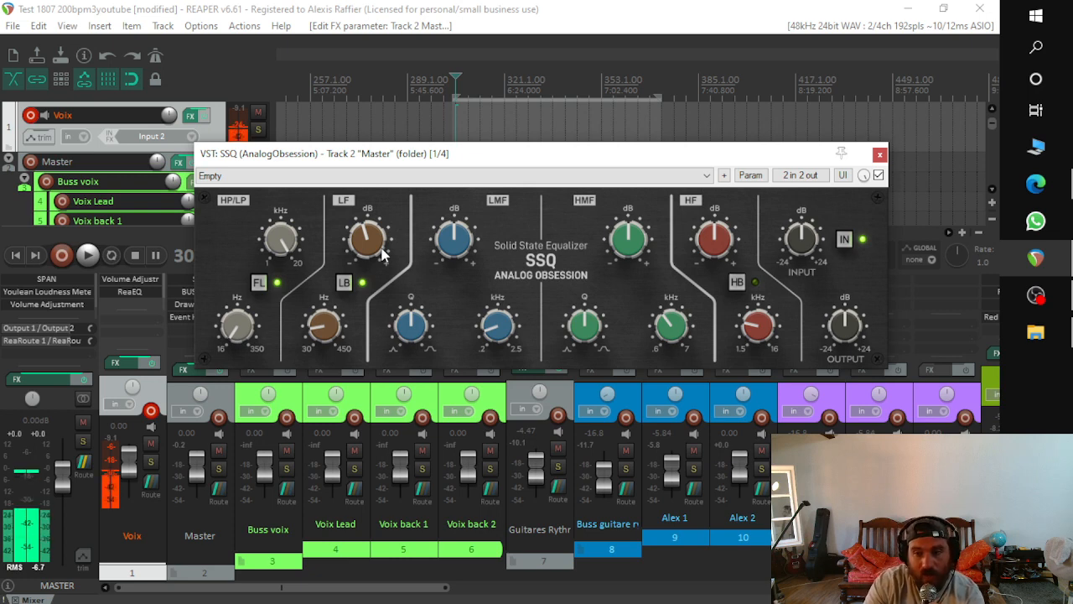
pyautogui.click(880, 155)
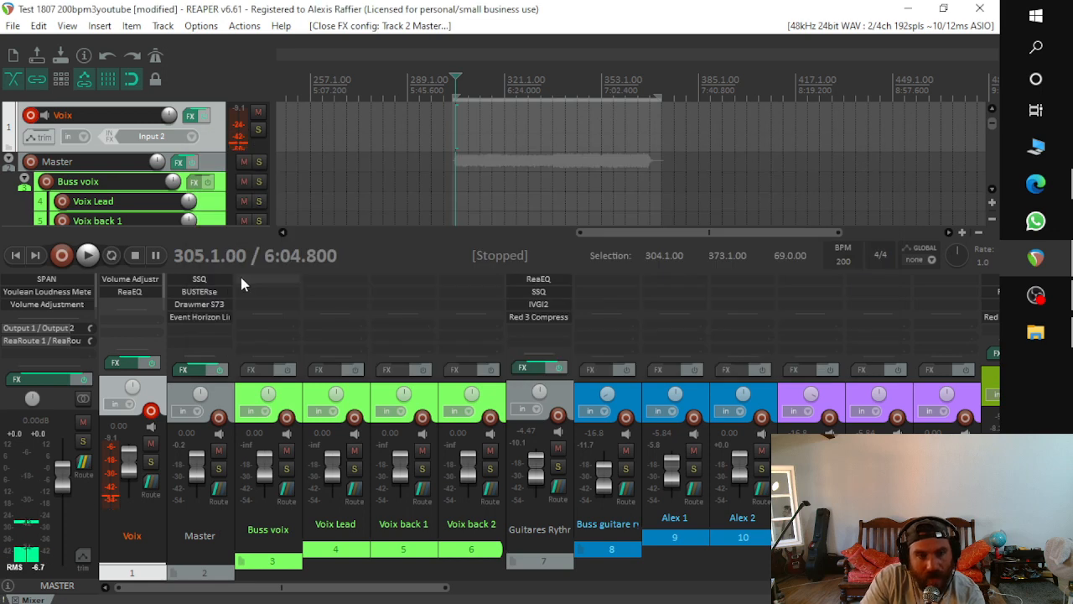
# Step: Play the section and compare the sound with the Master folder track's BUSTERse compressor bypassed and enabled, leaving it enabled and closing it
pyautogui.click(204, 293)
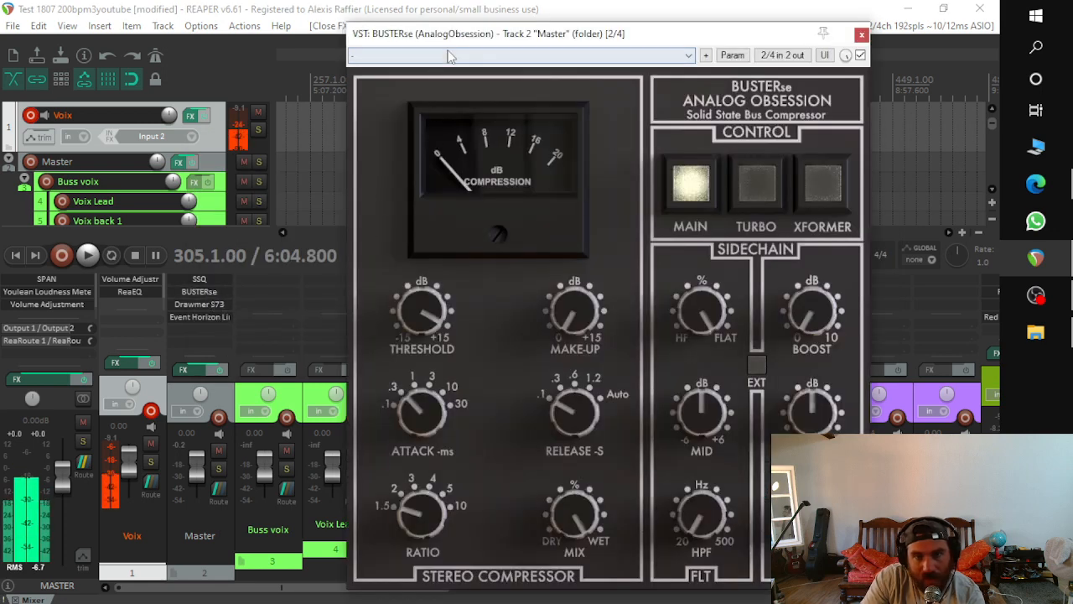
pyautogui.moveTo(468, 40); pyautogui.dragTo(664, 72)
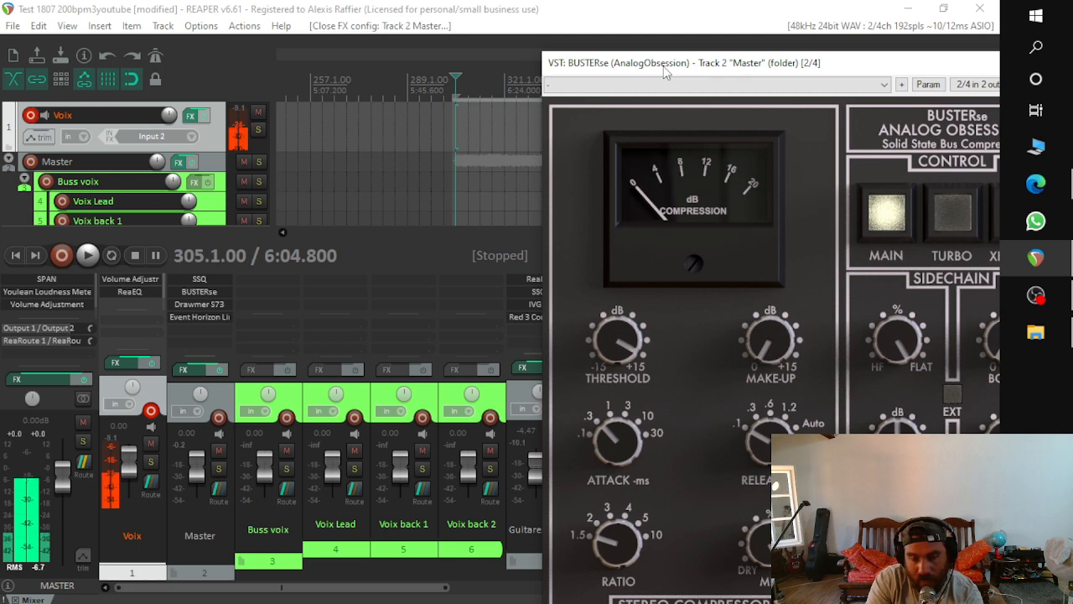
pyautogui.press('space')
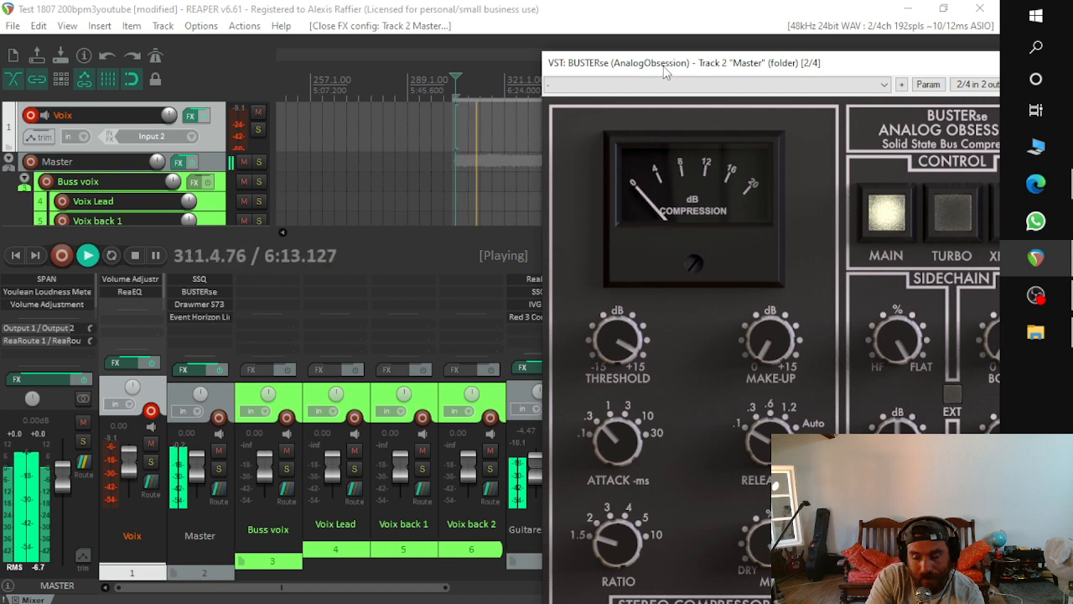
pyautogui.moveTo(665, 72); pyautogui.dragTo(447, 48)
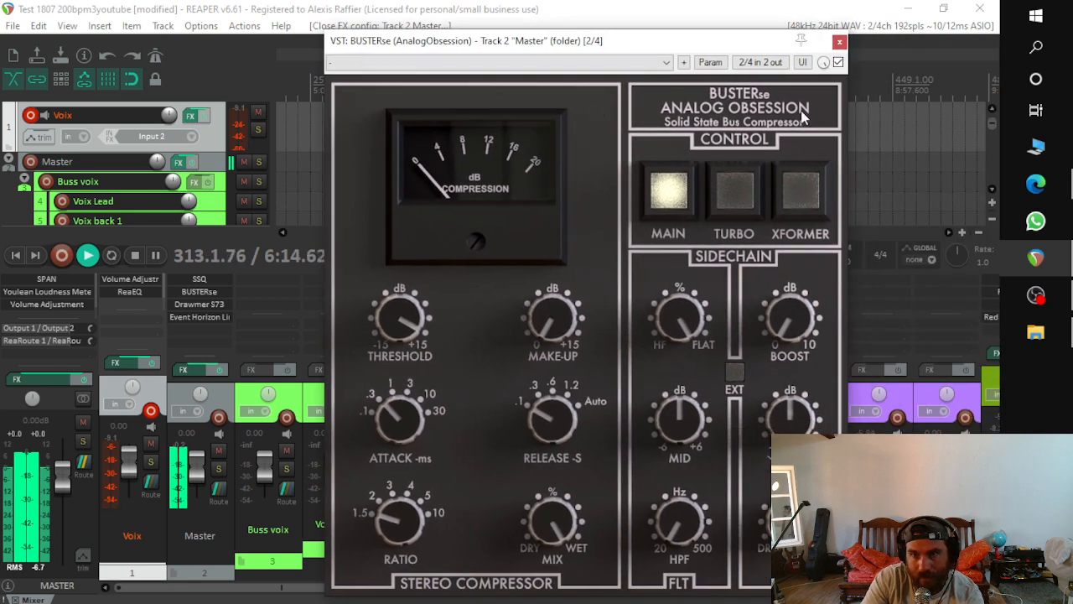
pyautogui.click(840, 62)
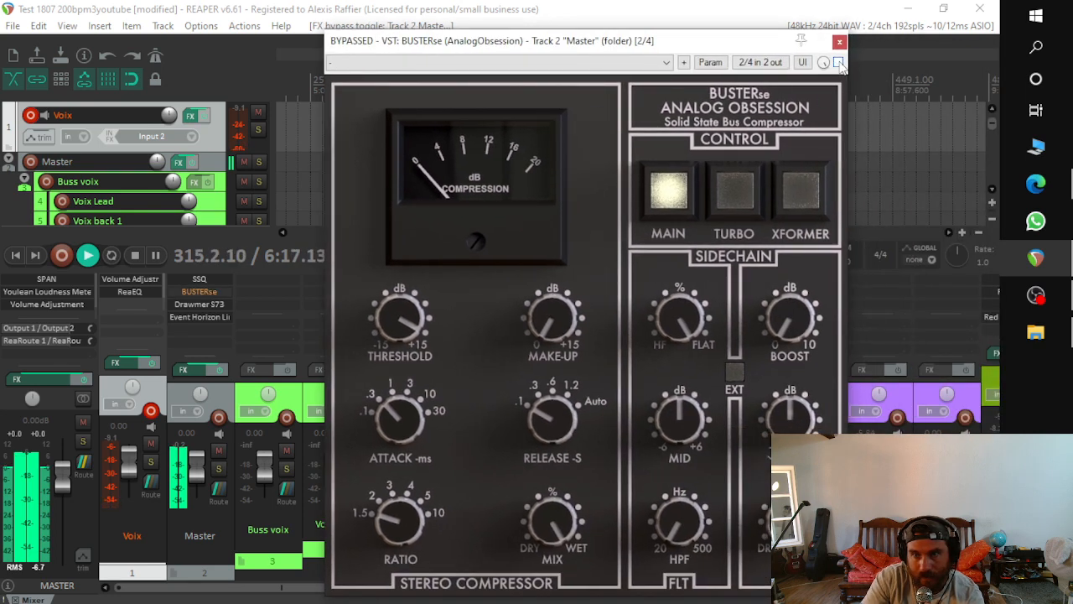
pyautogui.click(840, 62)
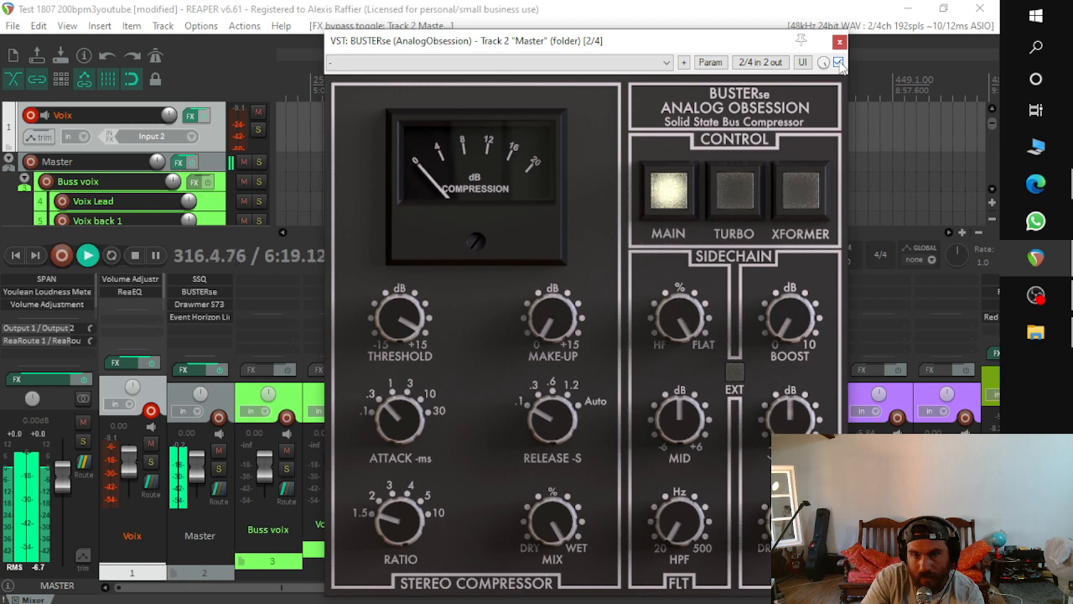
pyautogui.click(840, 62)
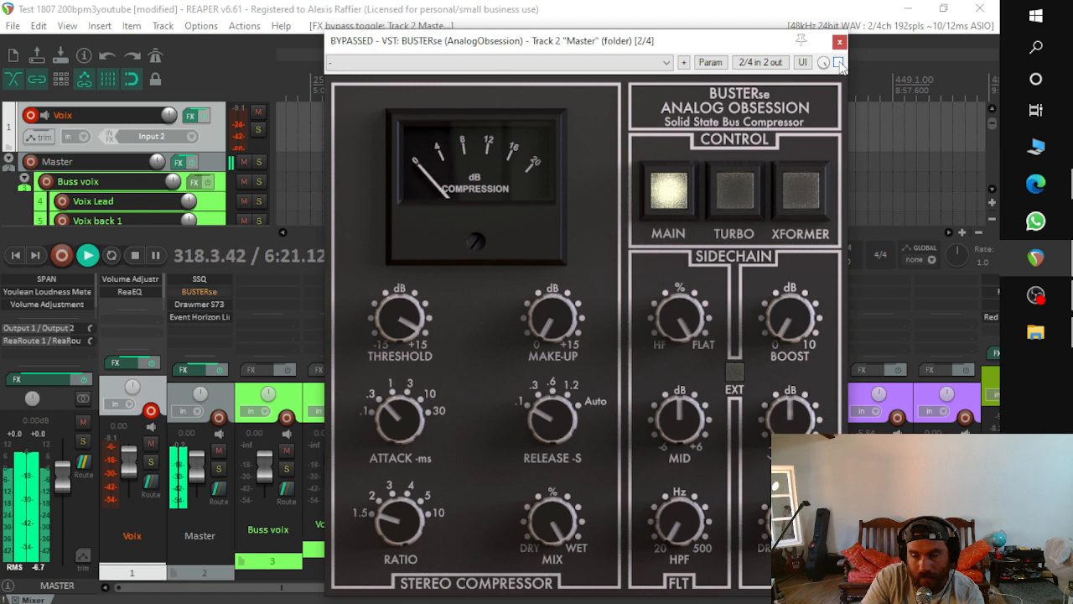
pyautogui.click(840, 62)
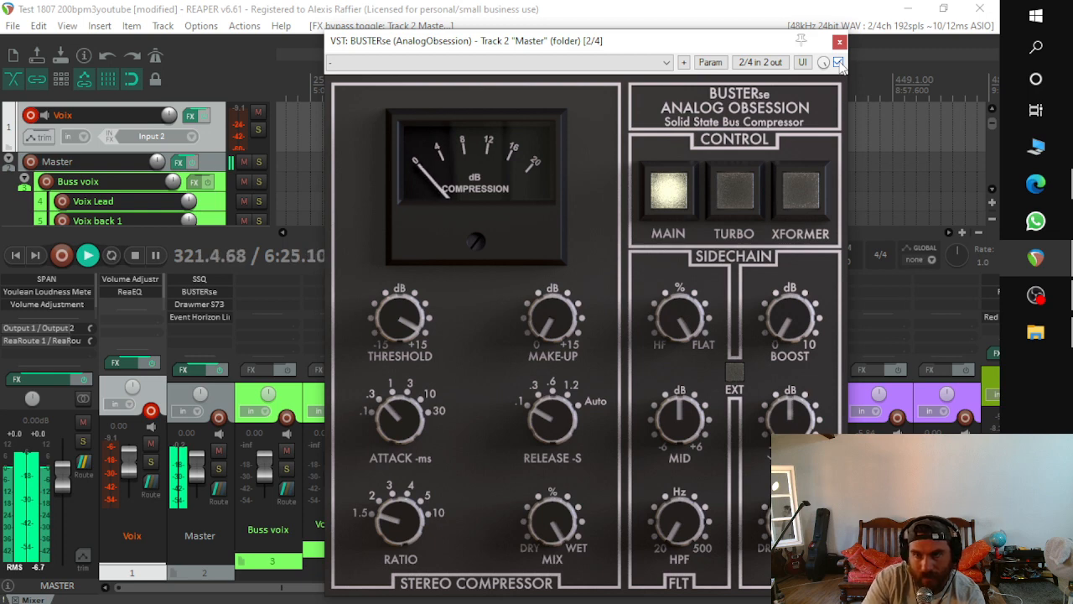
pyautogui.click(839, 62)
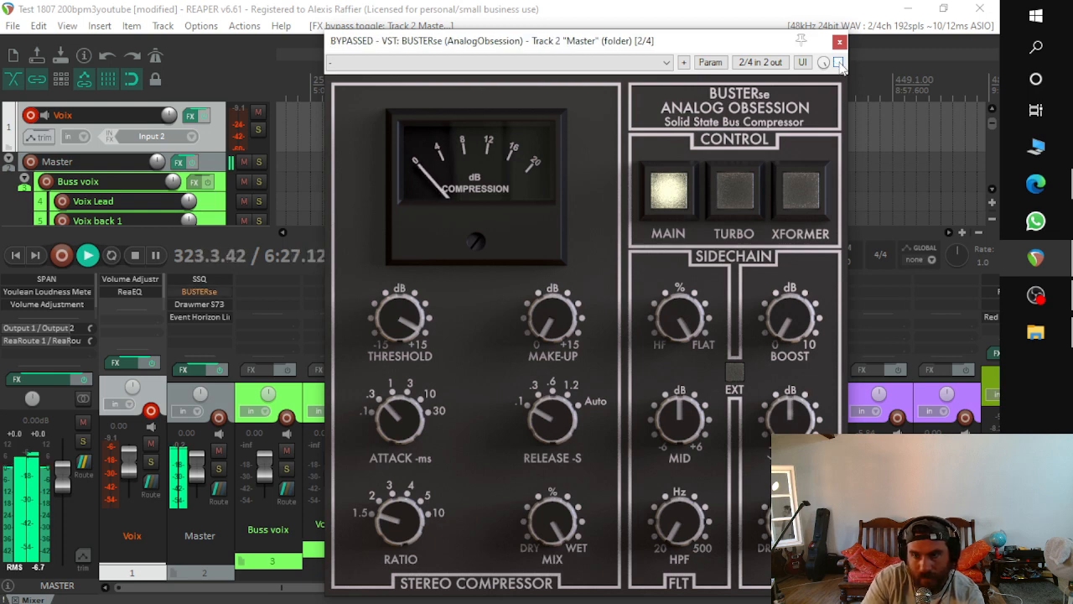
pyautogui.click(840, 62)
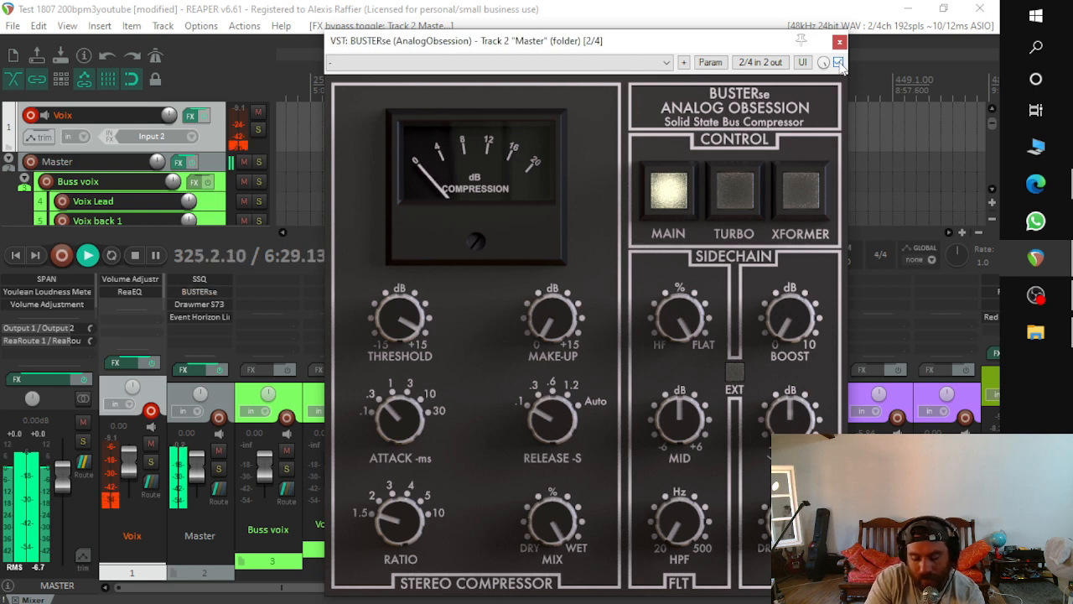
pyautogui.press('space')
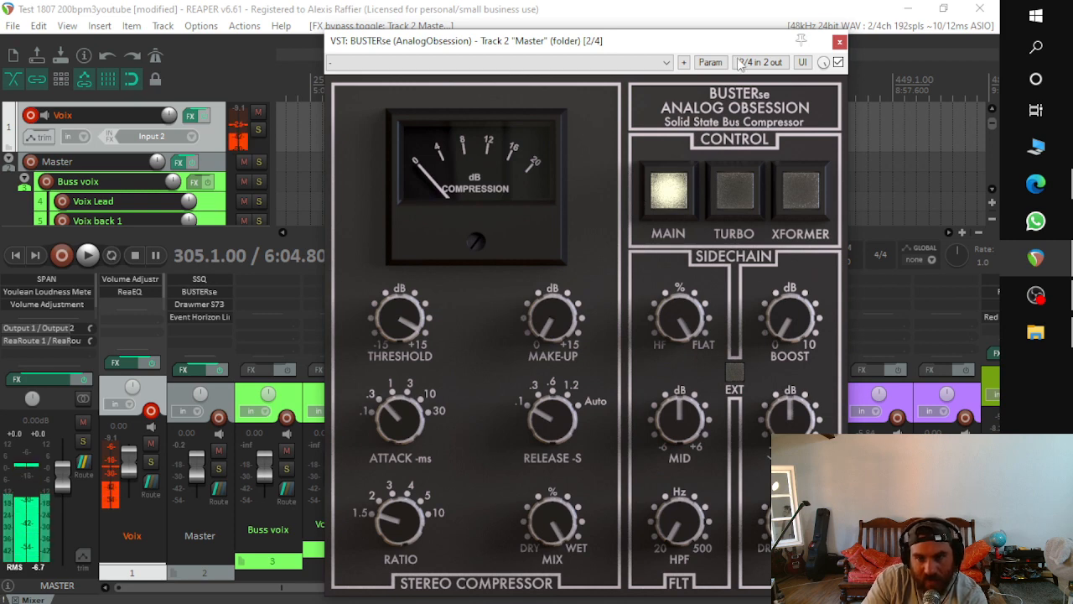
pyautogui.click(840, 44)
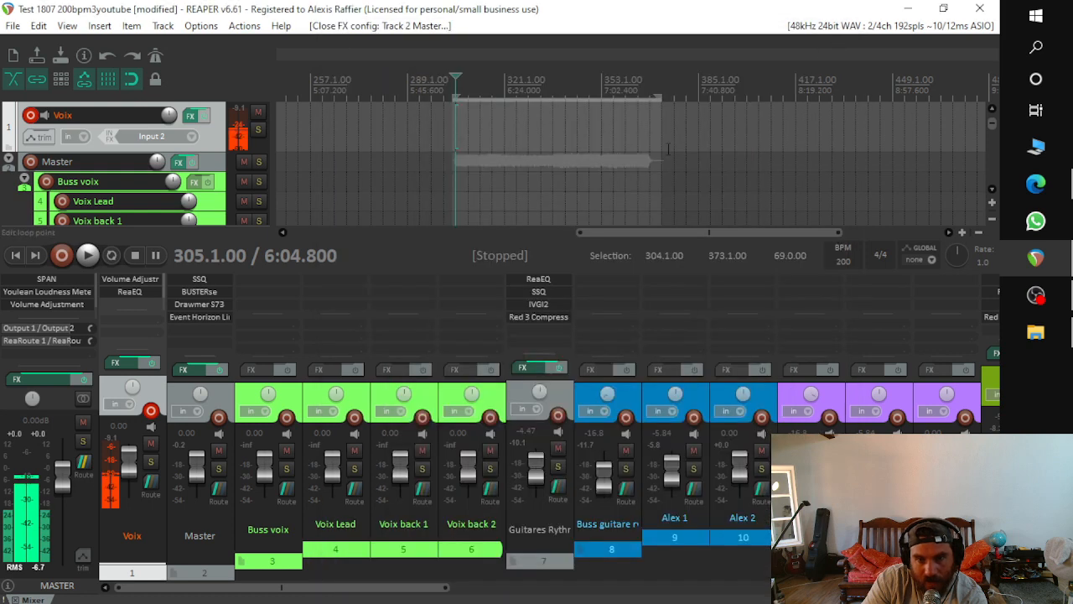
# Step: Play the section and compare the sound with the Master folder track's Drawmer S73 bypassed and enabled, leaving it enabled
pyautogui.click(198, 306)
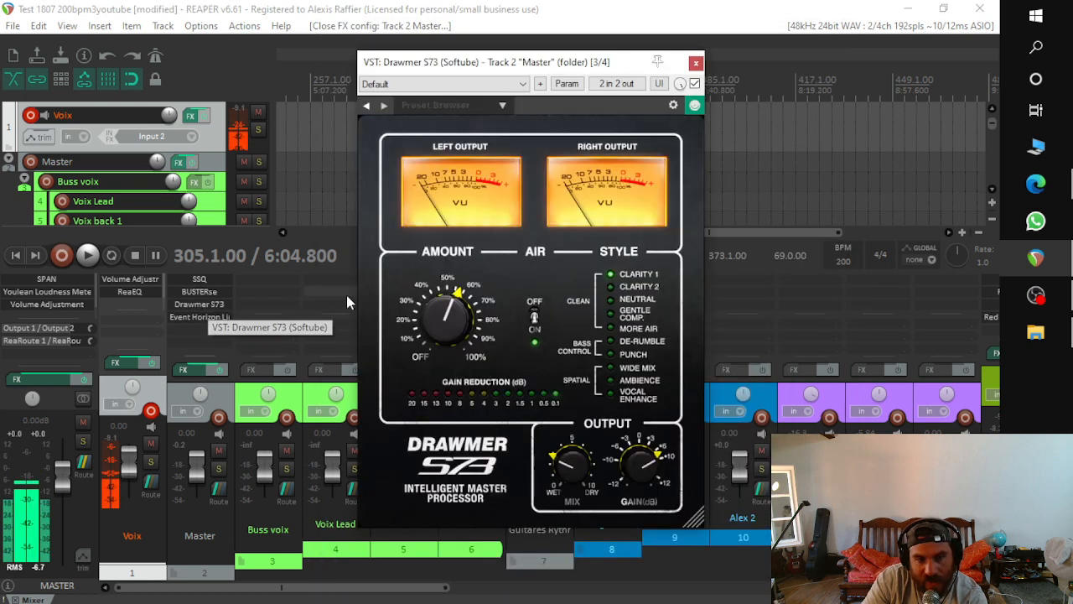
pyautogui.moveTo(498, 71); pyautogui.dragTo(709, 74)
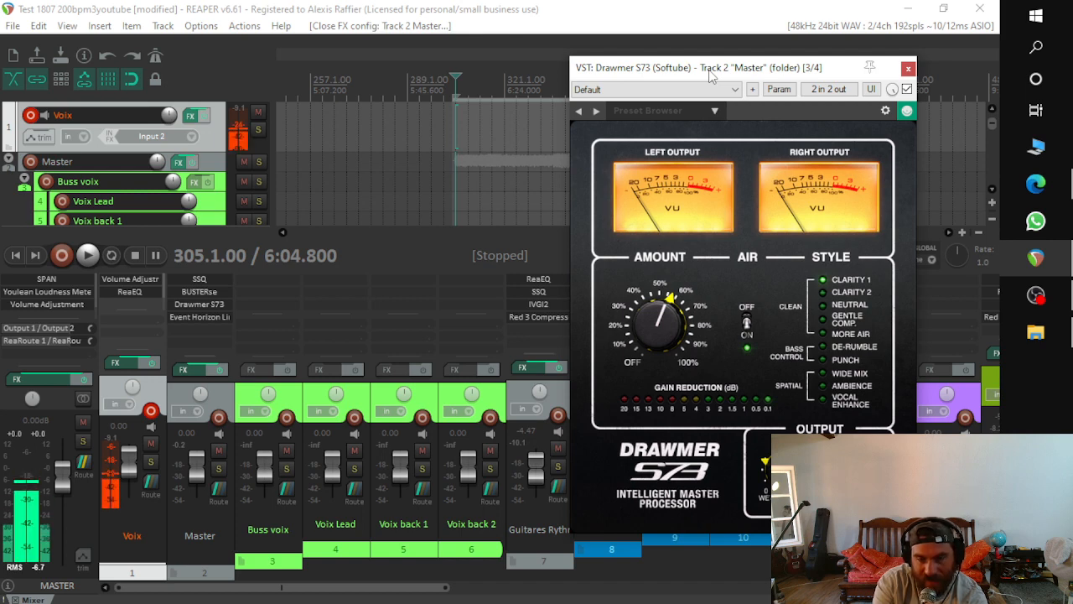
pyautogui.press('space')
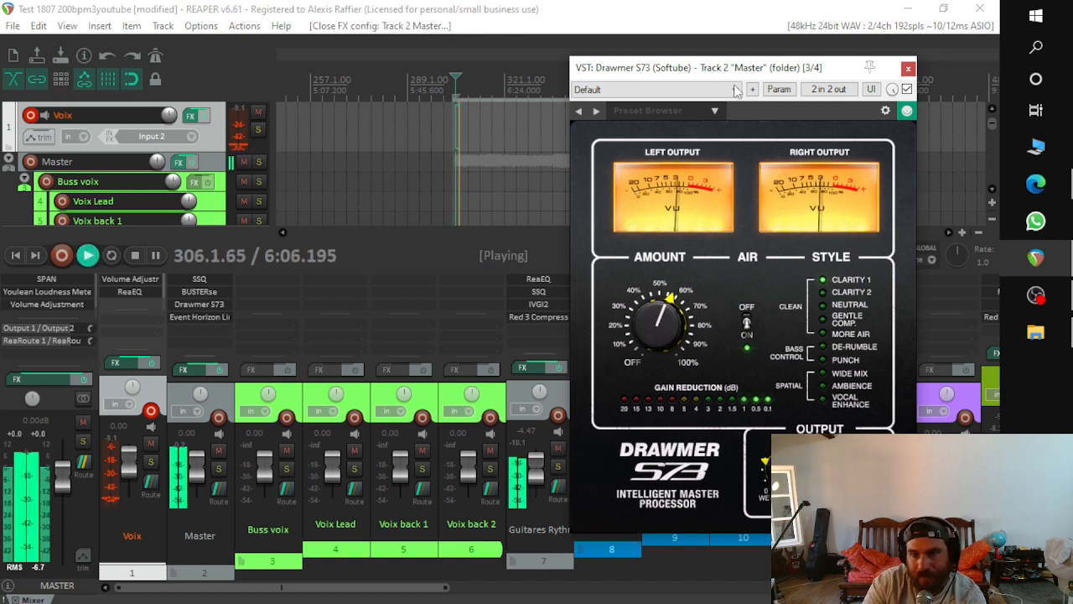
pyautogui.click(908, 89)
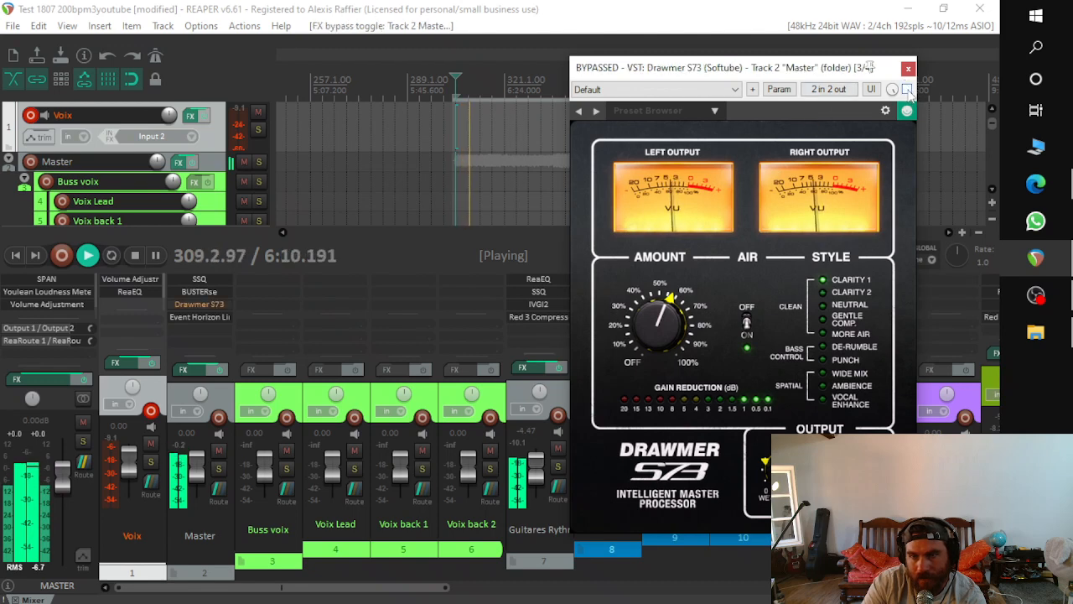
pyautogui.click(908, 89)
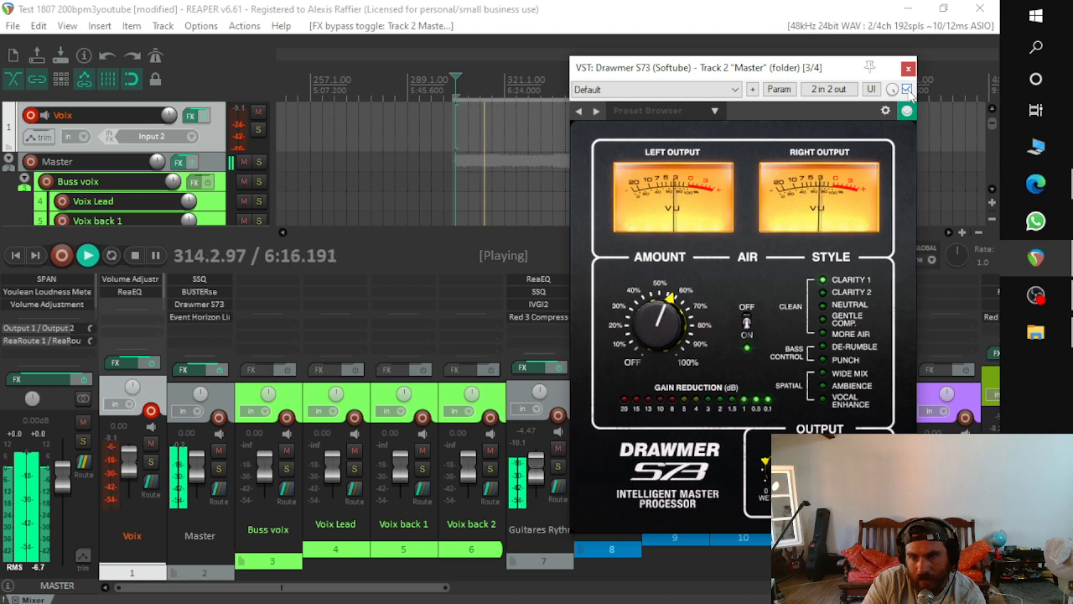
pyautogui.click(907, 90)
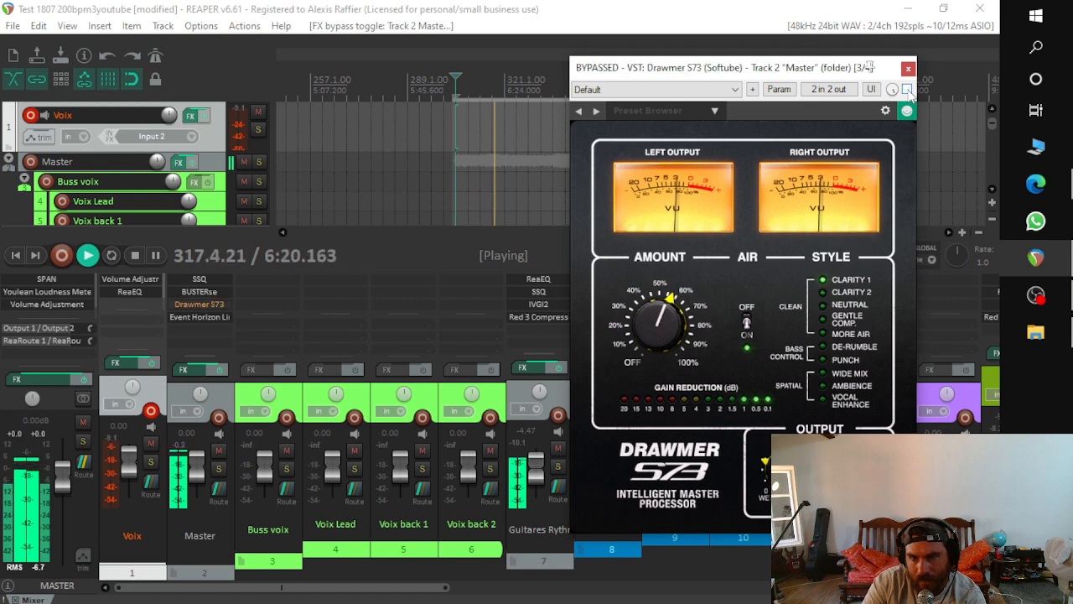
pyautogui.click(907, 90)
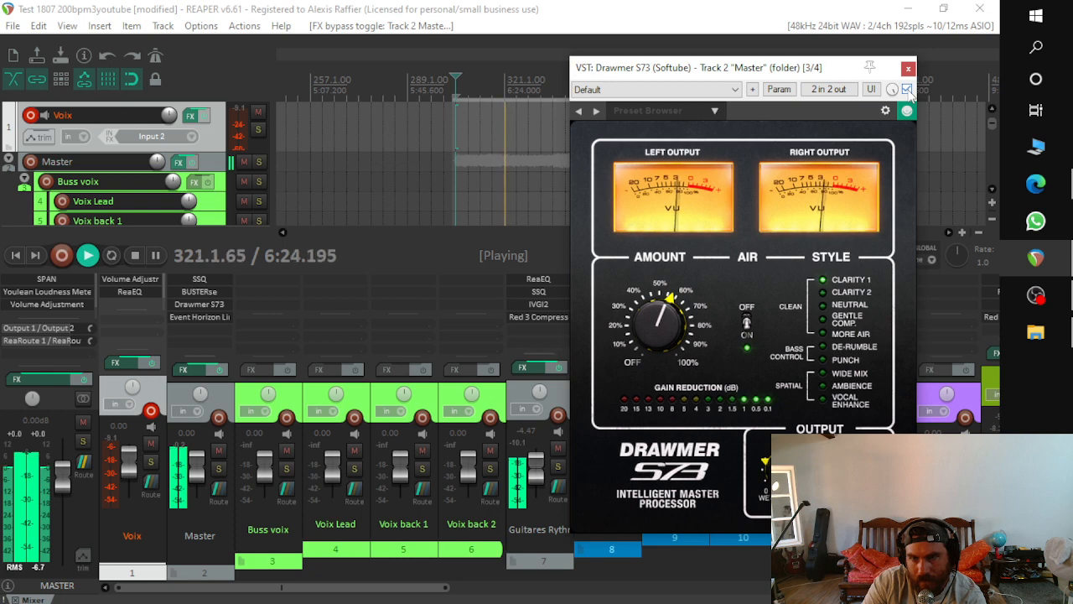
pyautogui.click(908, 90)
pyautogui.click(908, 90)
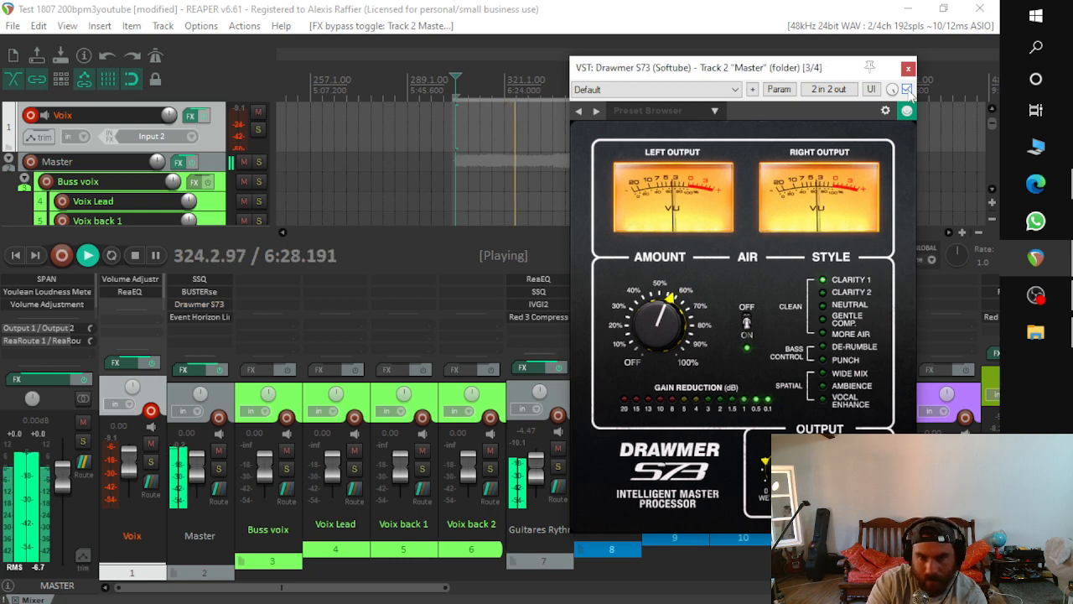
# Step: Stop playback, reposition the Drawmer S73 window to show its output controls, and briefly replay the section with the plugin enabled
pyautogui.press('space')
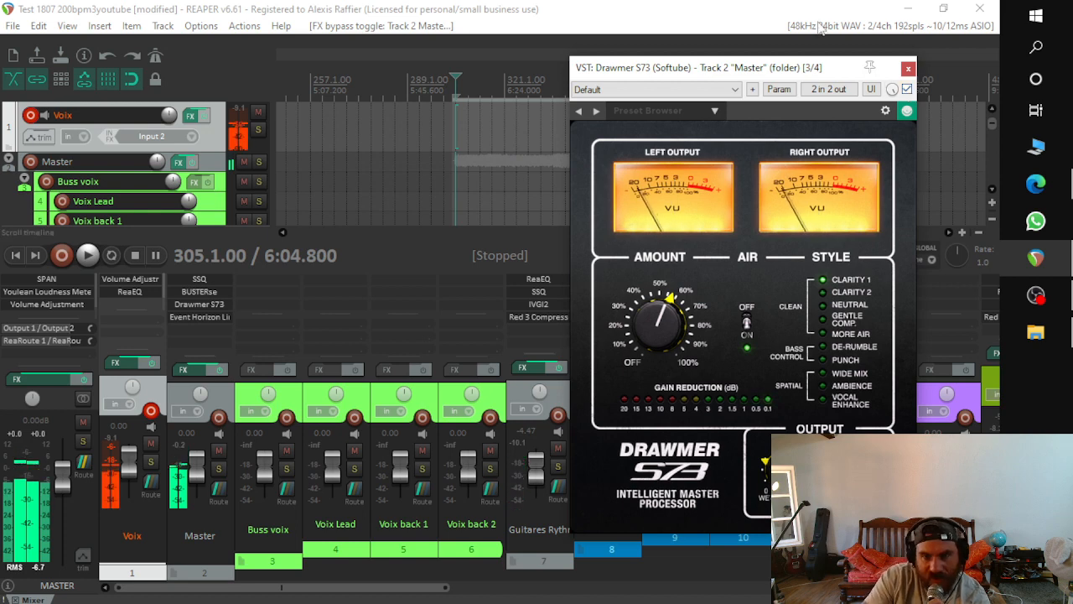
pyautogui.moveTo(748, 73); pyautogui.dragTo(558, 78)
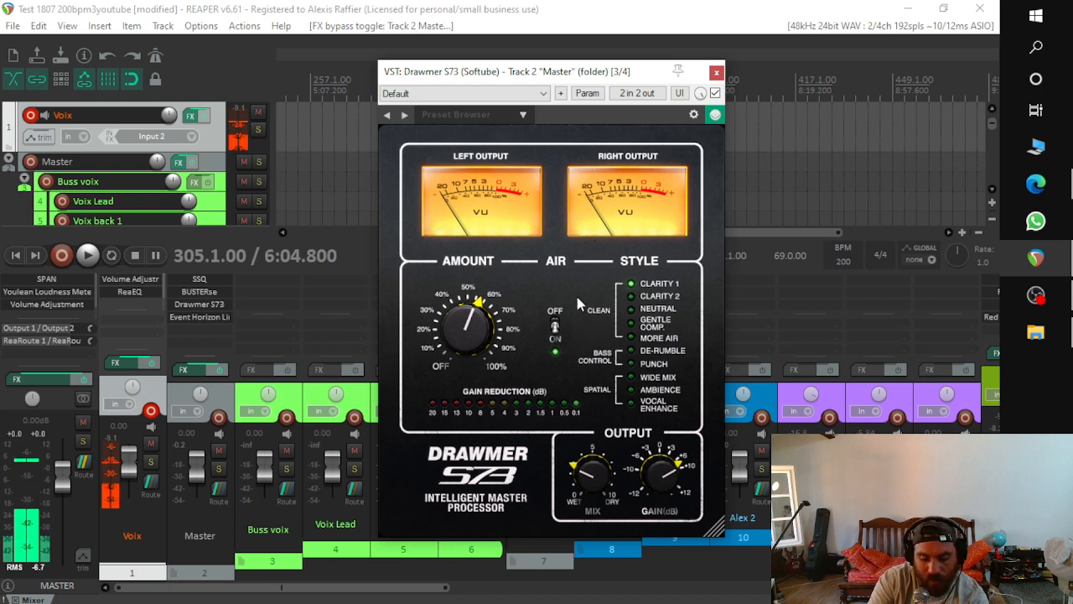
pyautogui.press('space')
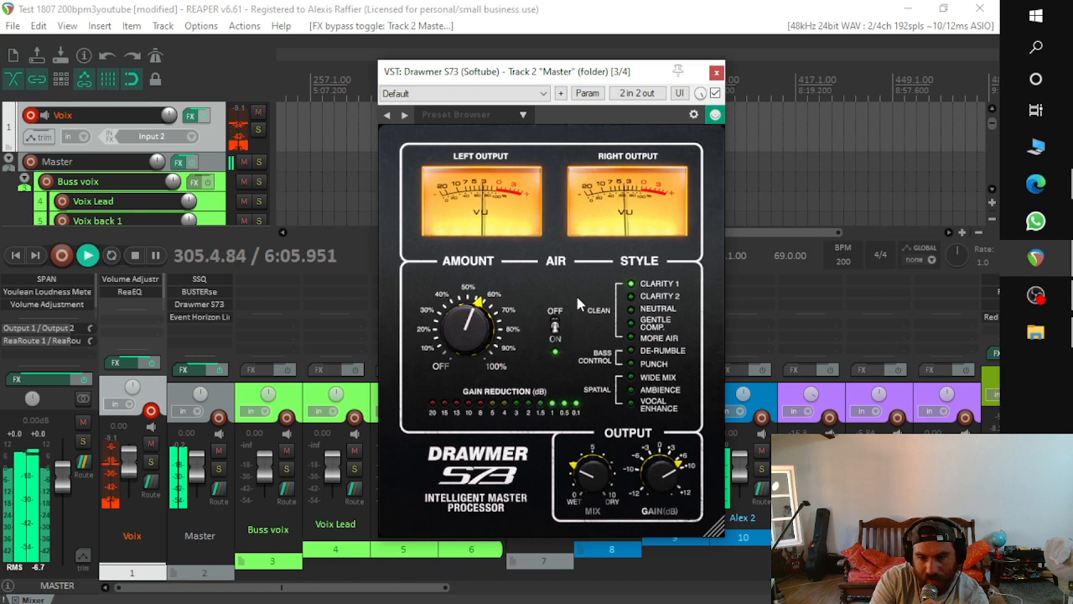
pyautogui.press('space')
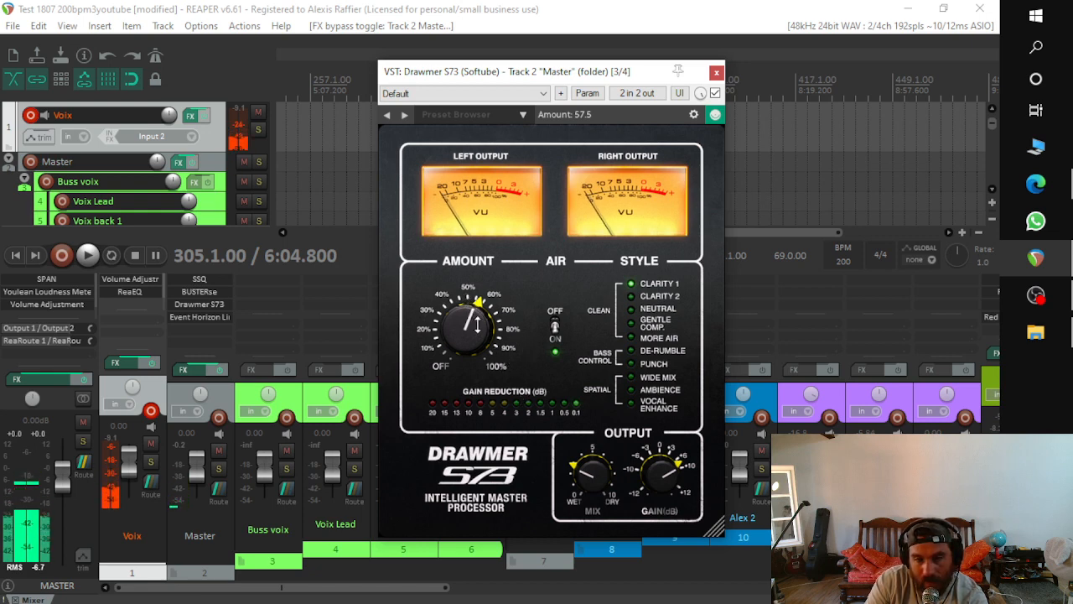
# Step: Review the Drawmer S73's Amount, Air, Style and wet/dry Mix controls on the Master folder track, and close the plugin
pyautogui.moveTo(495, 74); pyautogui.dragTo(464, 71)
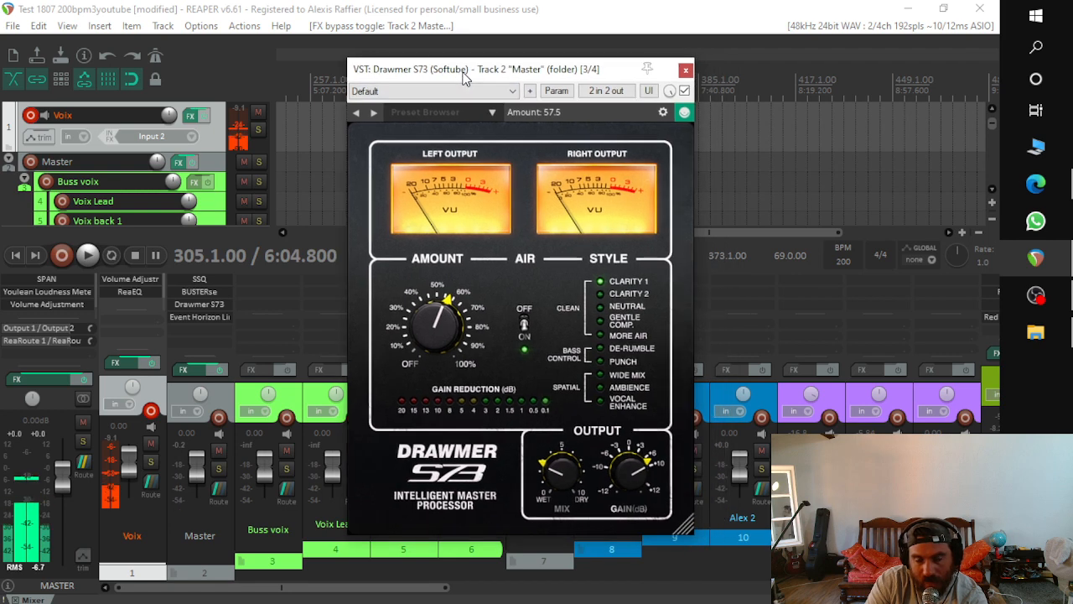
pyautogui.click(524, 332)
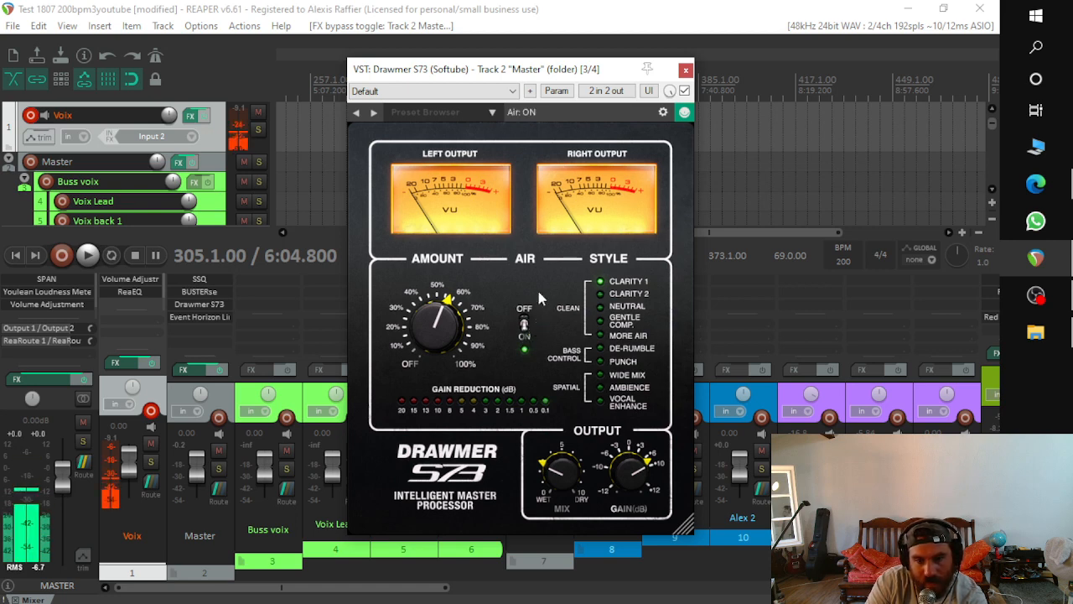
pyautogui.click(603, 288)
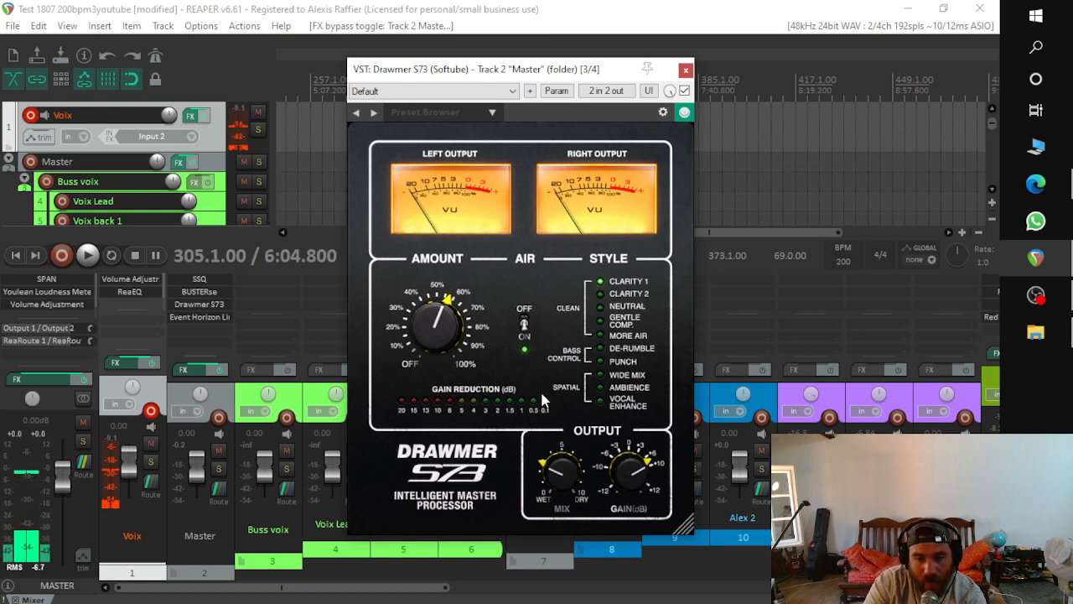
pyautogui.moveTo(564, 475)
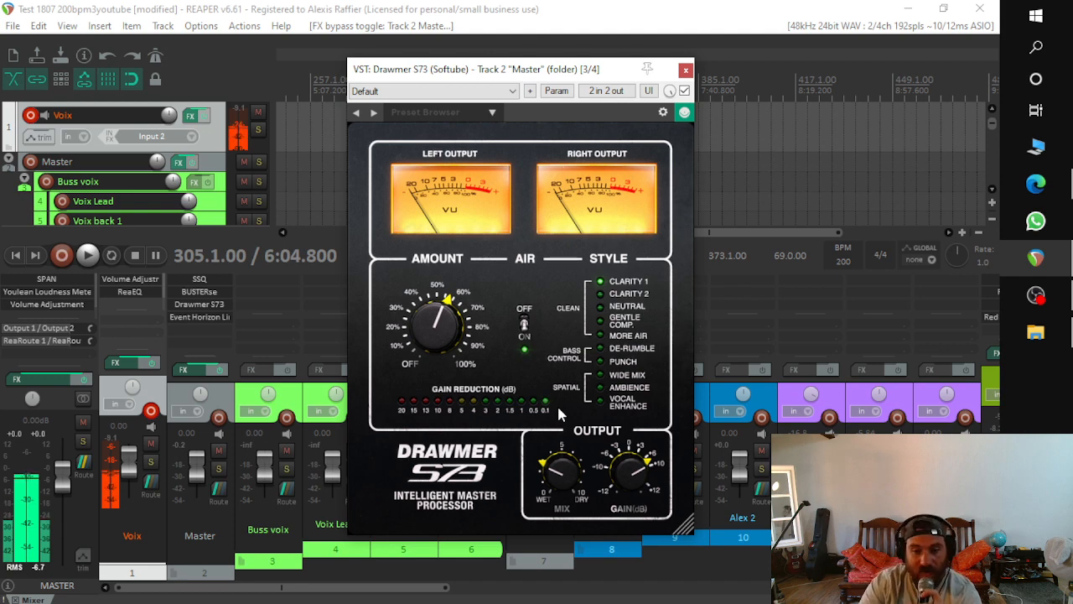
pyautogui.click(564, 468)
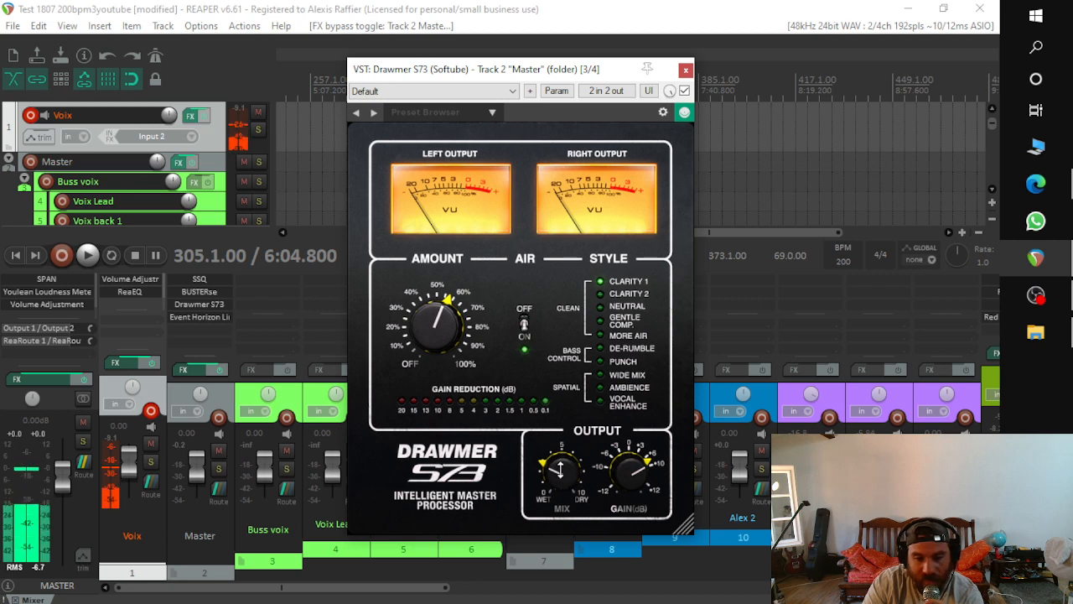
pyautogui.moveTo(560, 470); pyautogui.dragTo(543, 505)
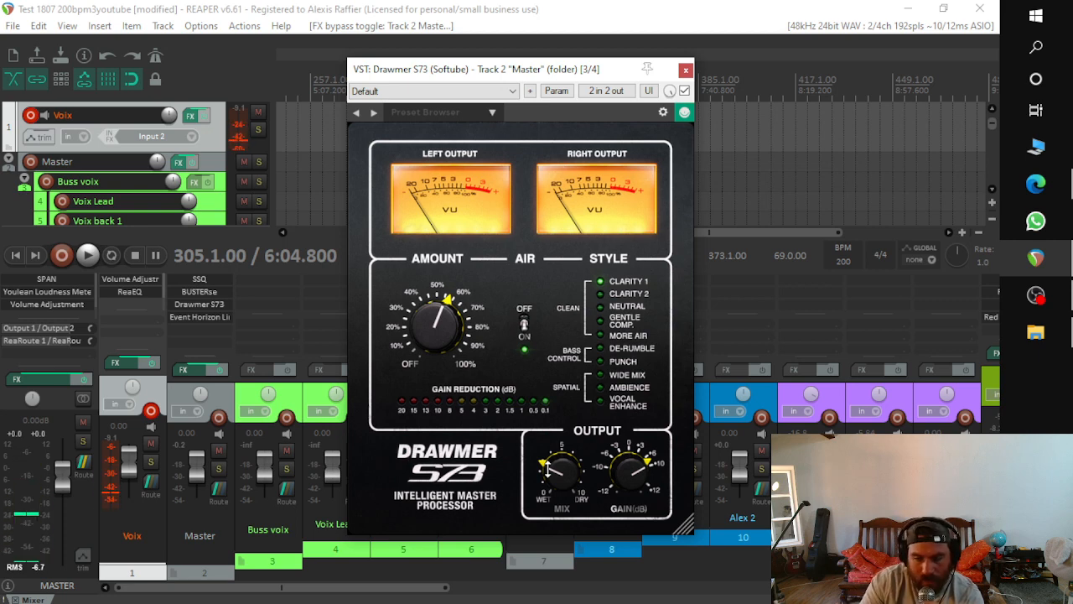
pyautogui.moveTo(555, 470); pyautogui.dragTo(544, 451)
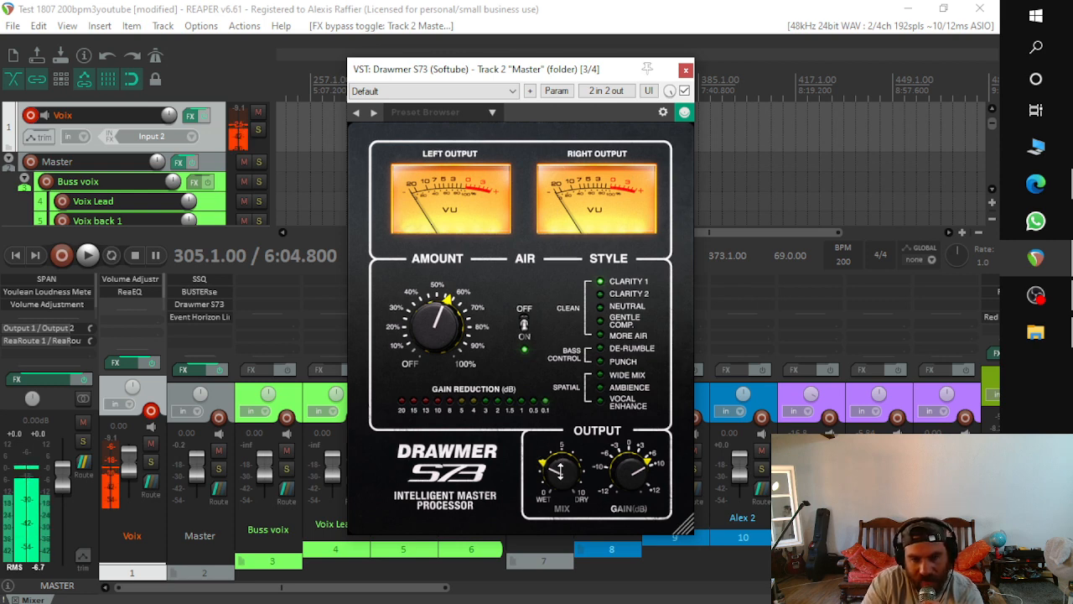
pyautogui.moveTo(572, 480)
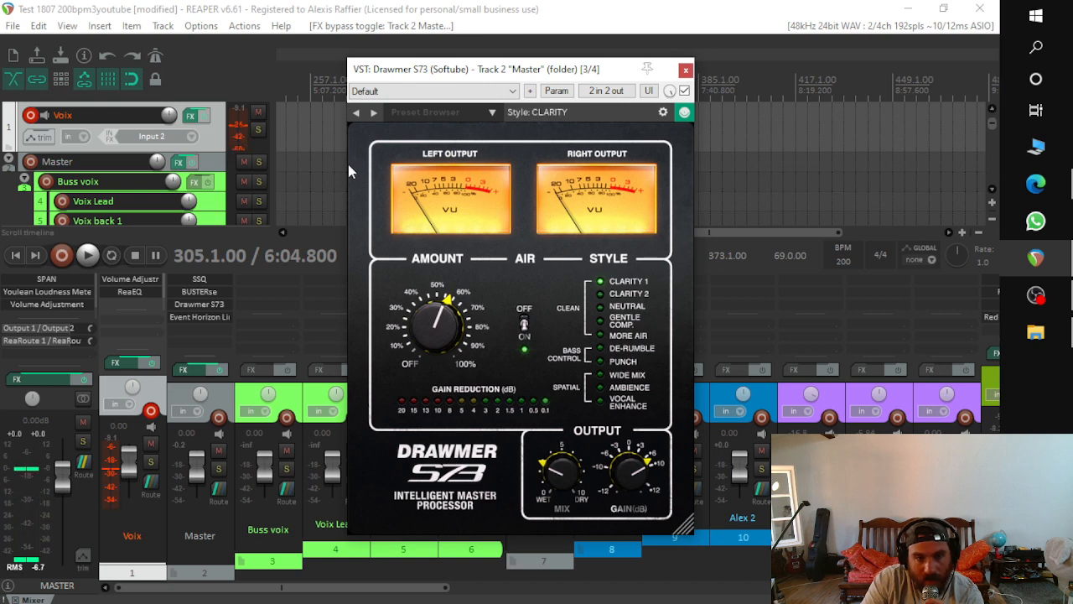
pyautogui.click(686, 71)
# Step: Open the Master folder track's Event Horizon Limiter/Clipper, review its Ceiling setting, and close the plugin
pyautogui.click(198, 316)
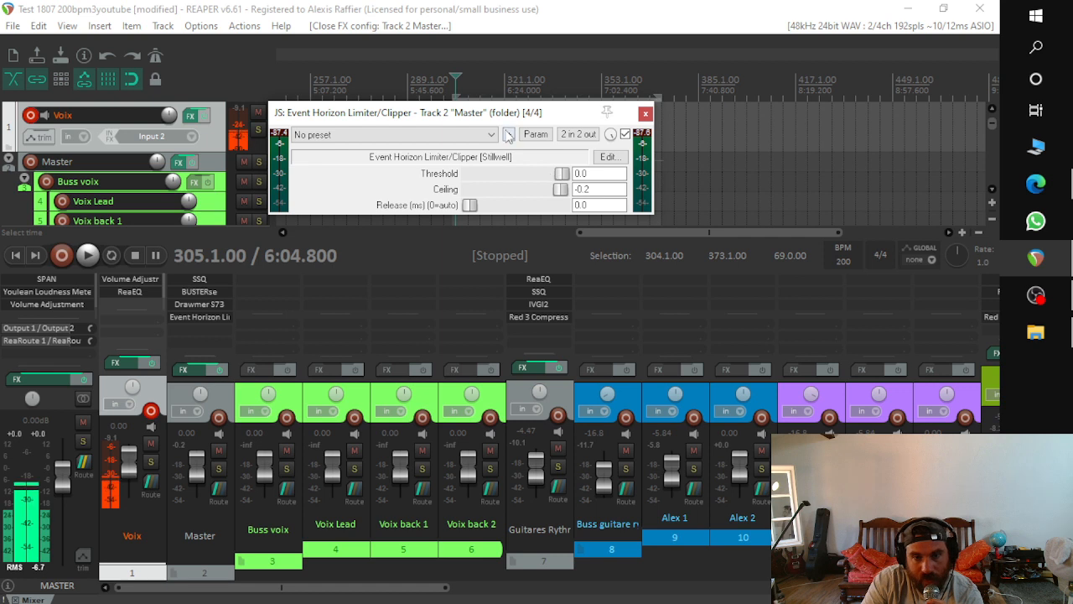
pyautogui.moveTo(495, 118); pyautogui.dragTo(513, 113)
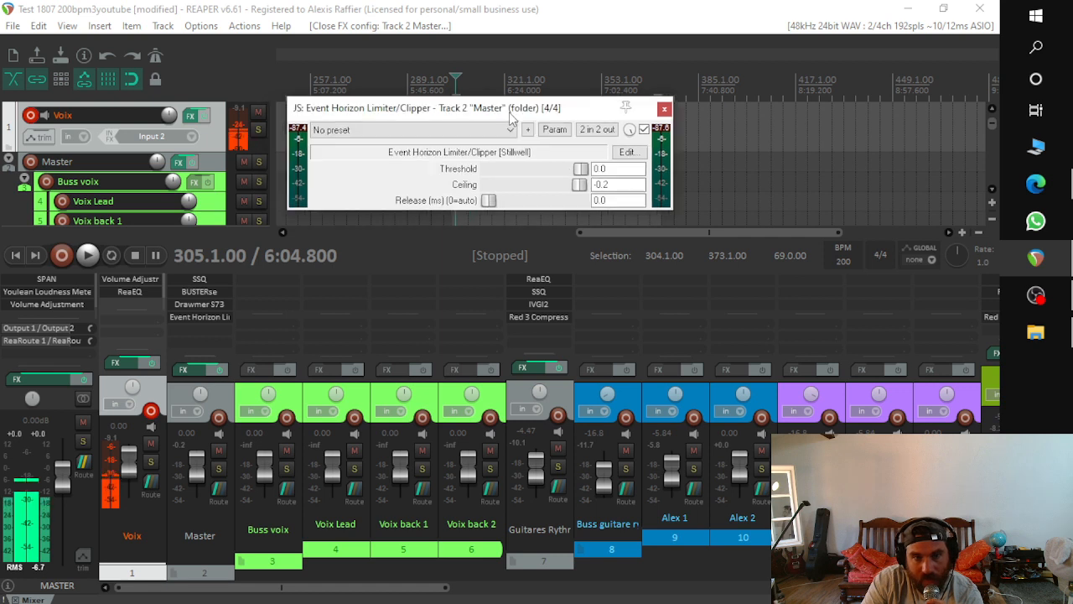
pyautogui.click(608, 184)
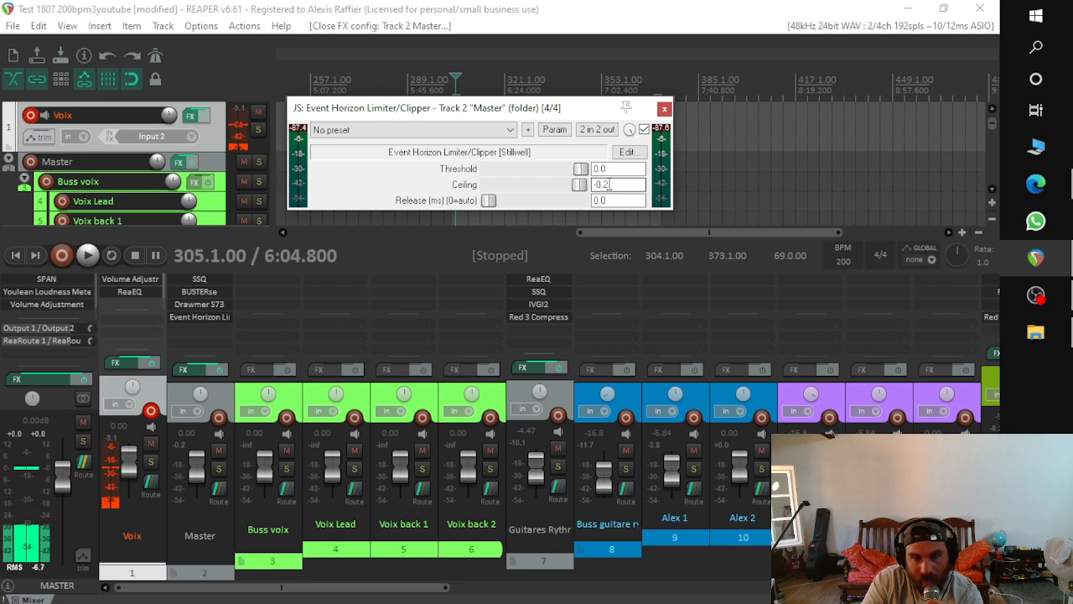
pyautogui.click(664, 108)
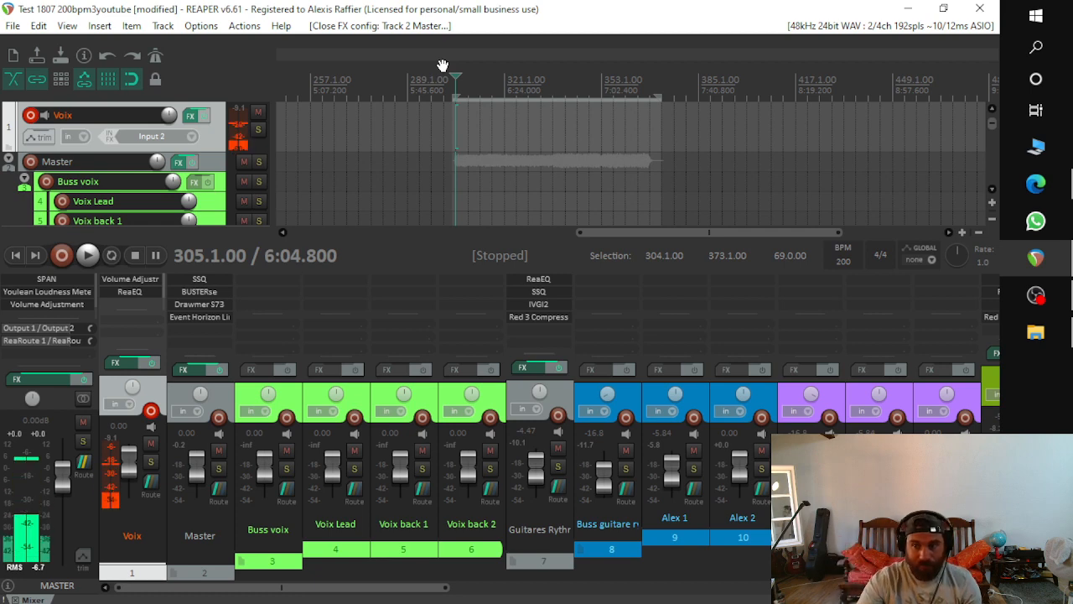
# Step: Switch to OBS
pyautogui.click(1037, 296)
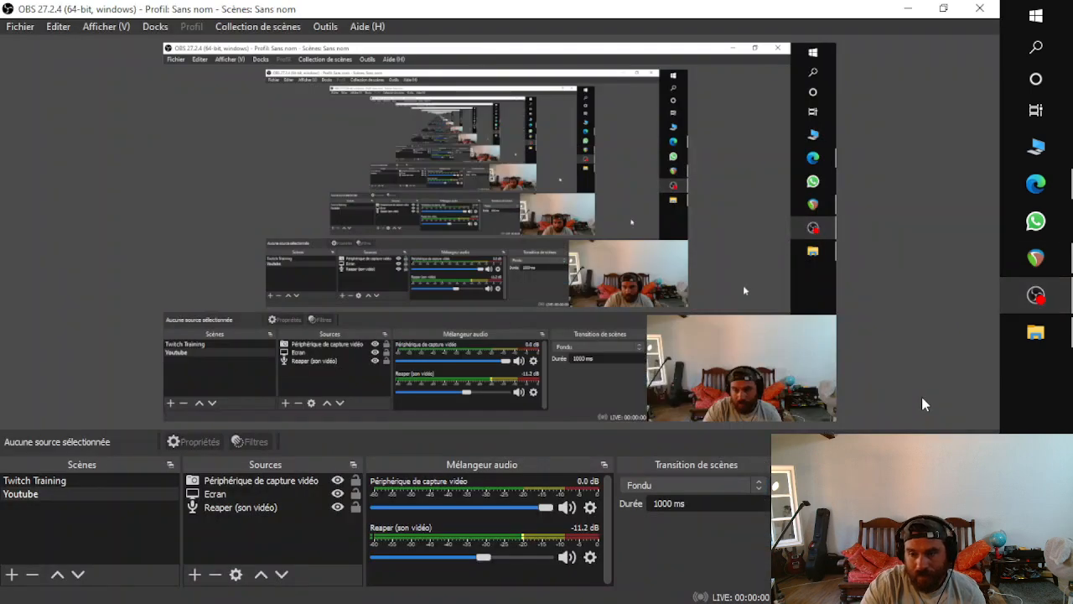